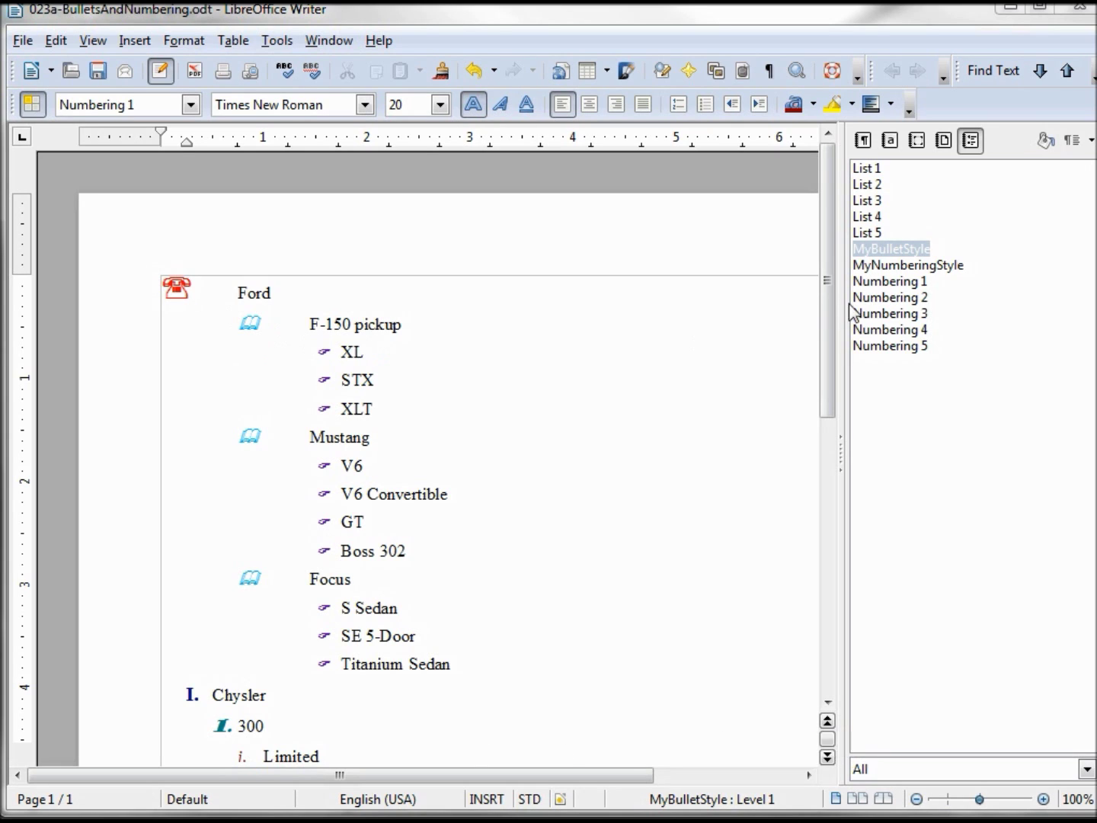
- Scroll through the example Ford model list before starting the new document
drag(826, 280, 835, 220)
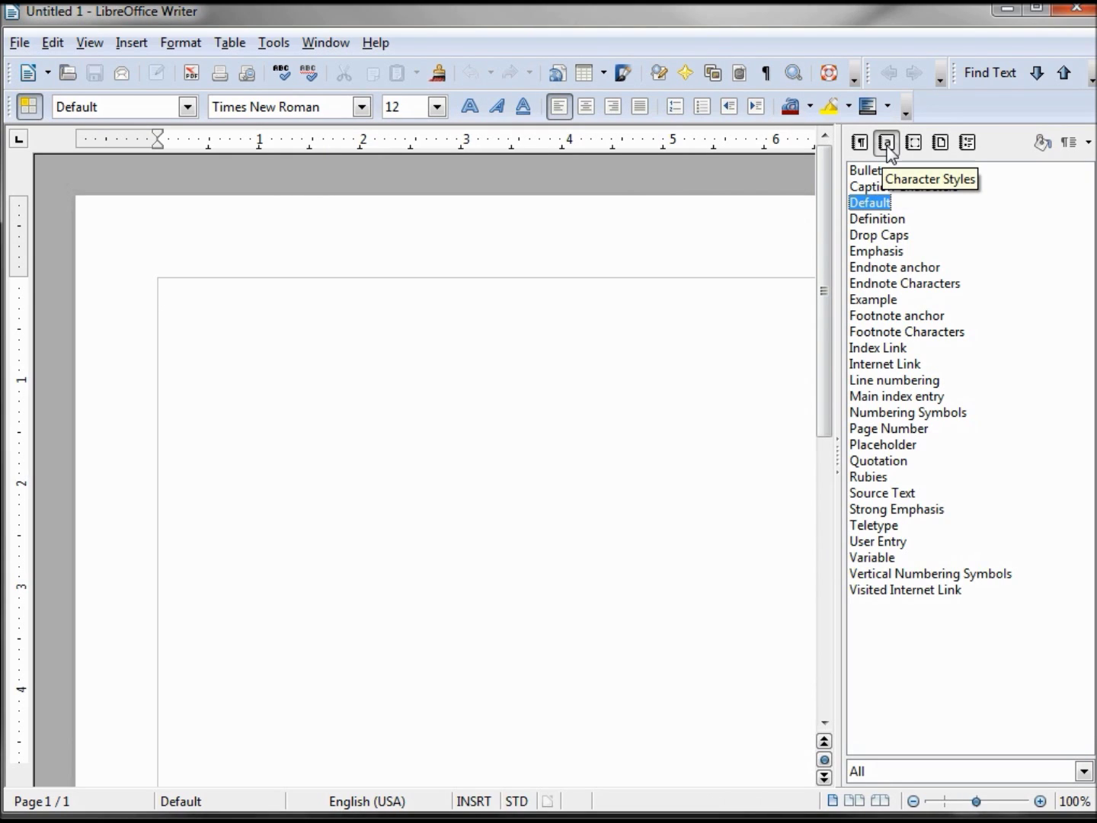
- Add a new character style from the Character Styles list and name it -MyBulletStyle1
right_click(955, 235)
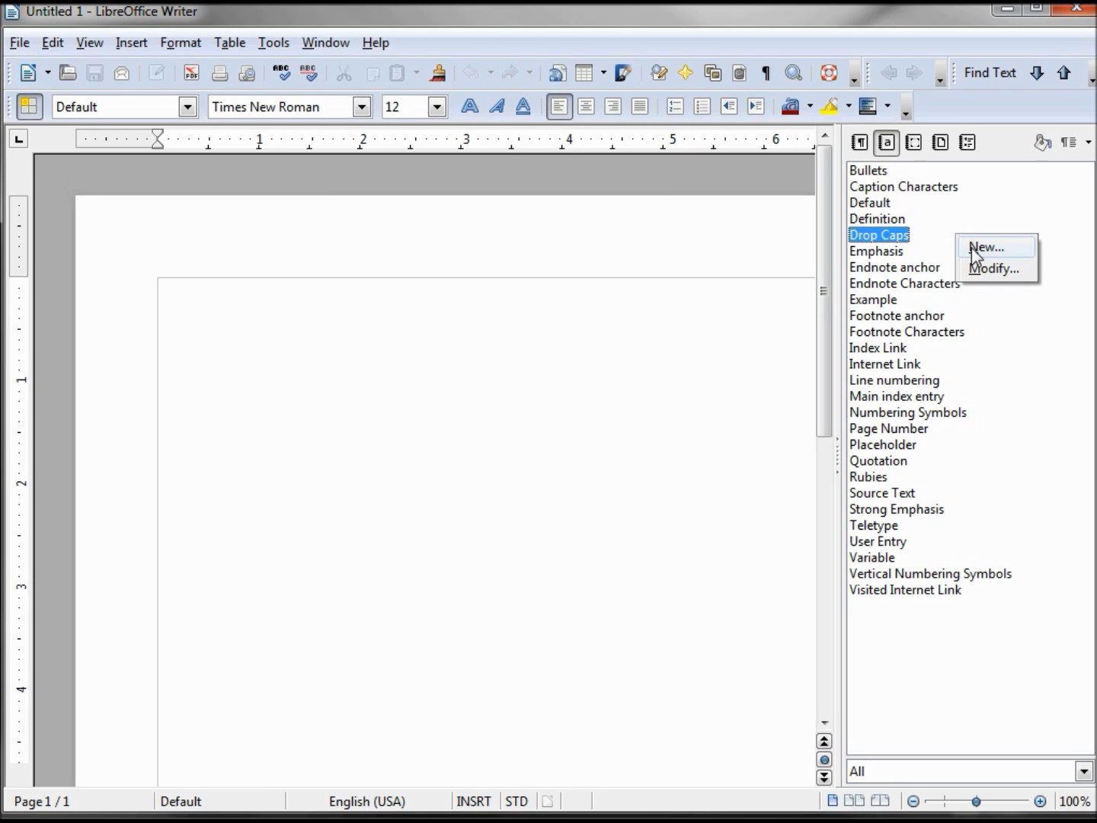
click(981, 250)
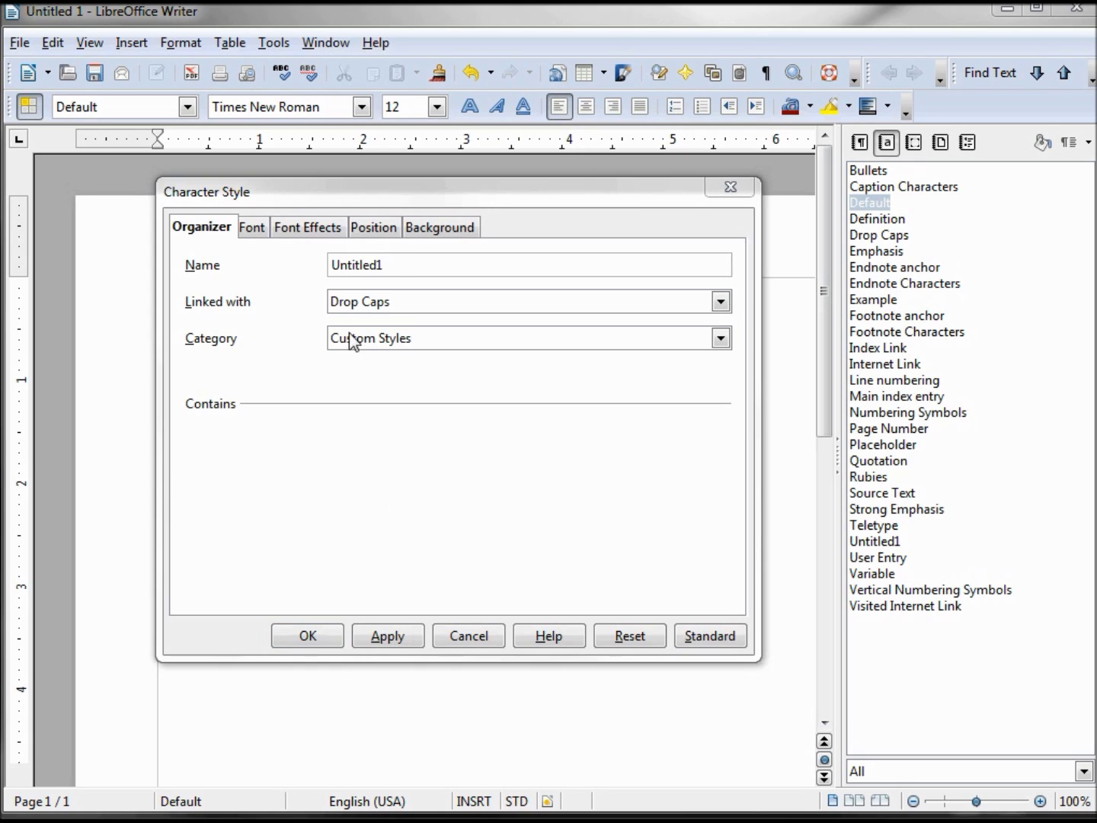
click(301, 262)
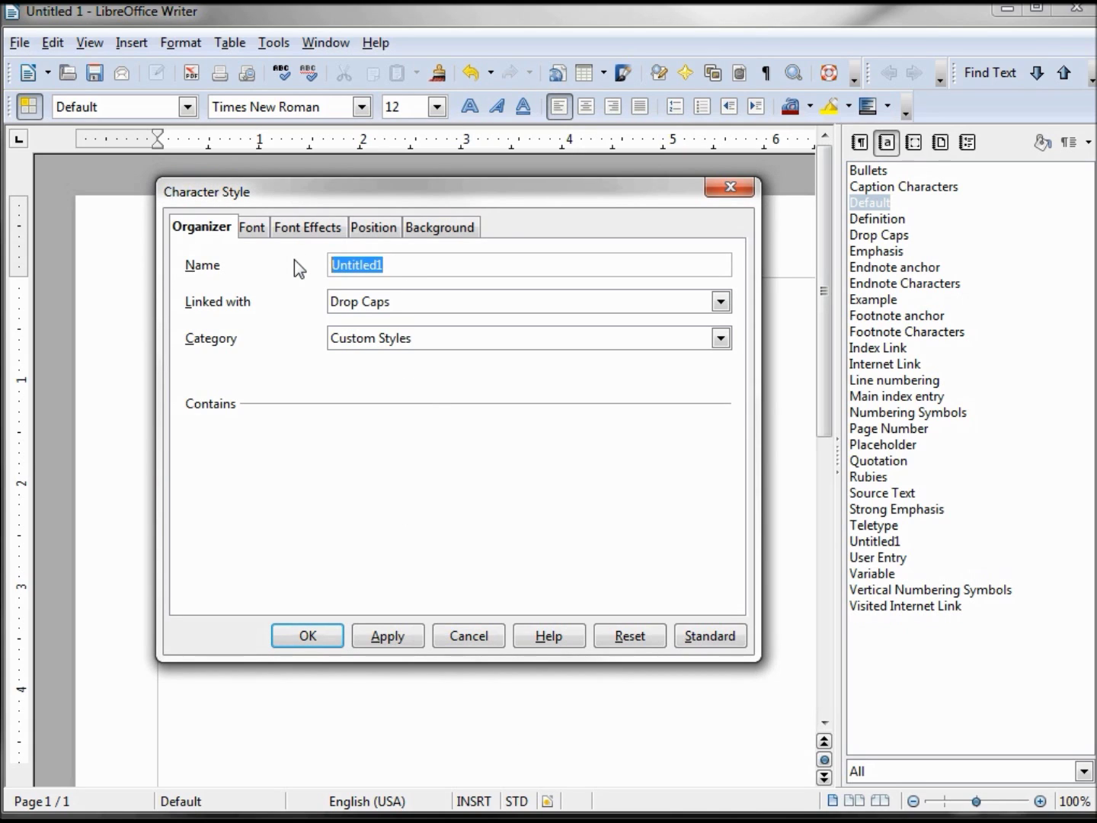
text(-)
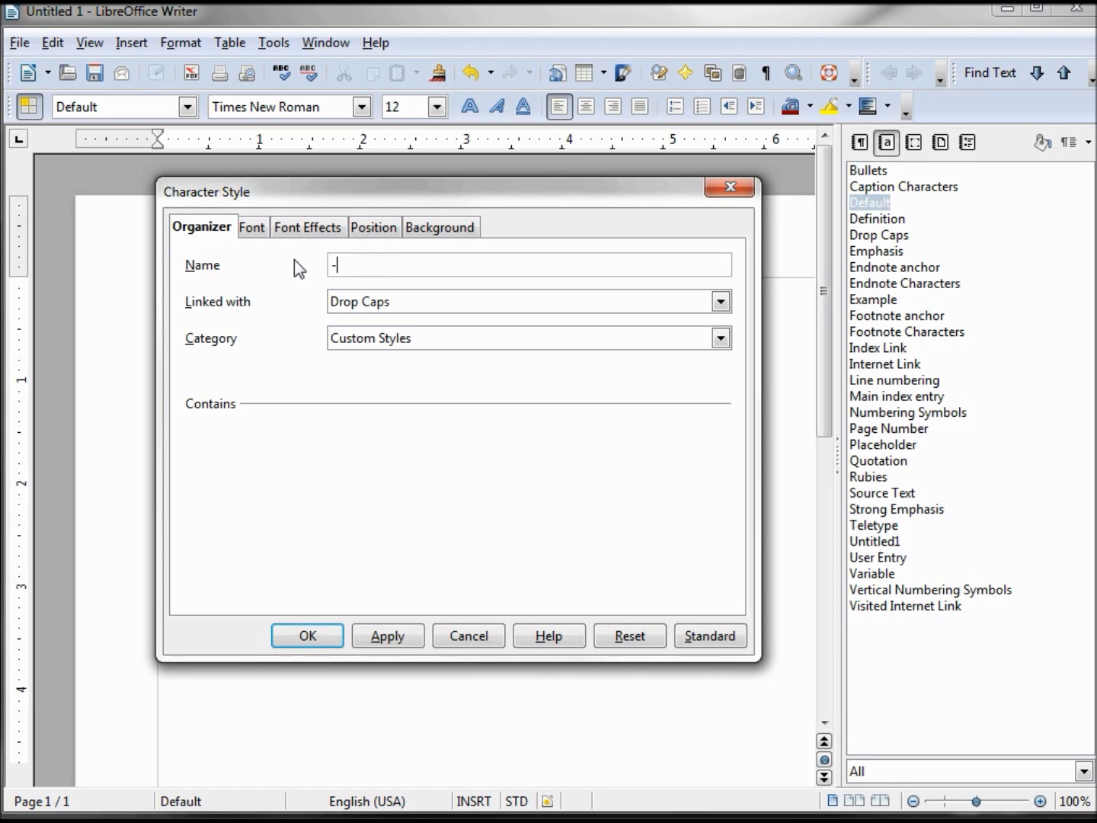
text(MyBulletStyle1)
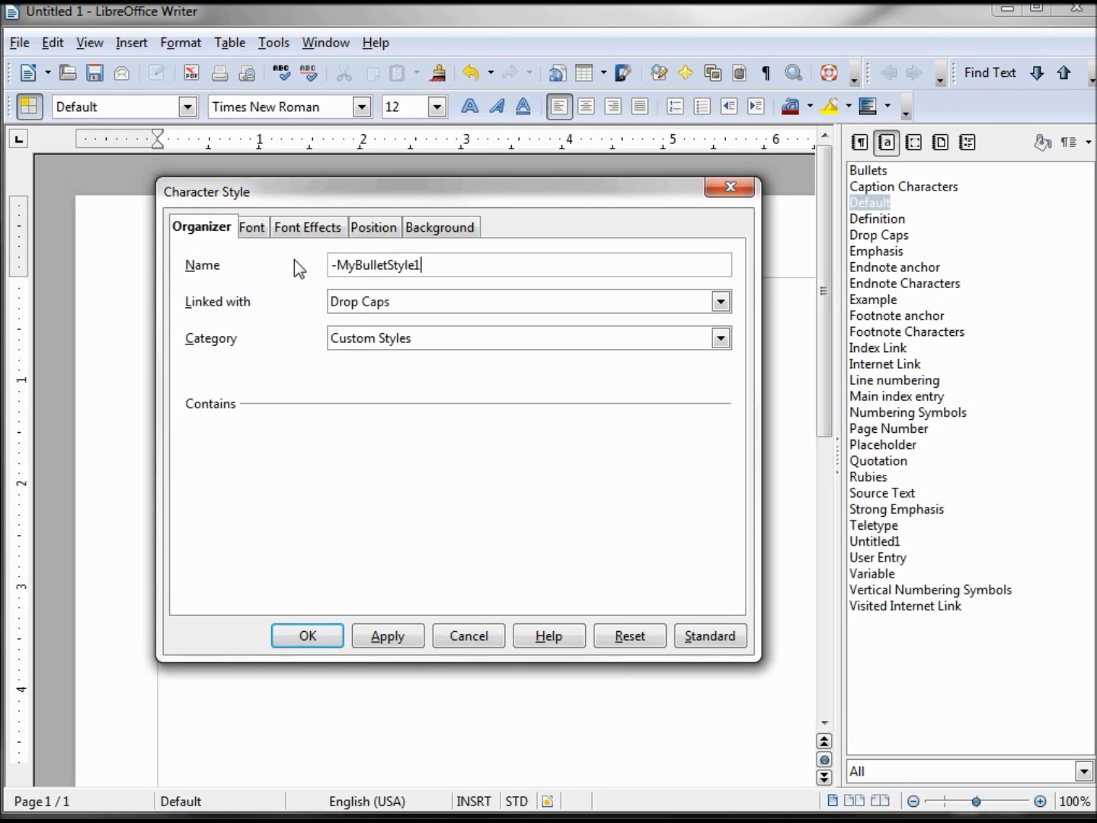
click(252, 227)
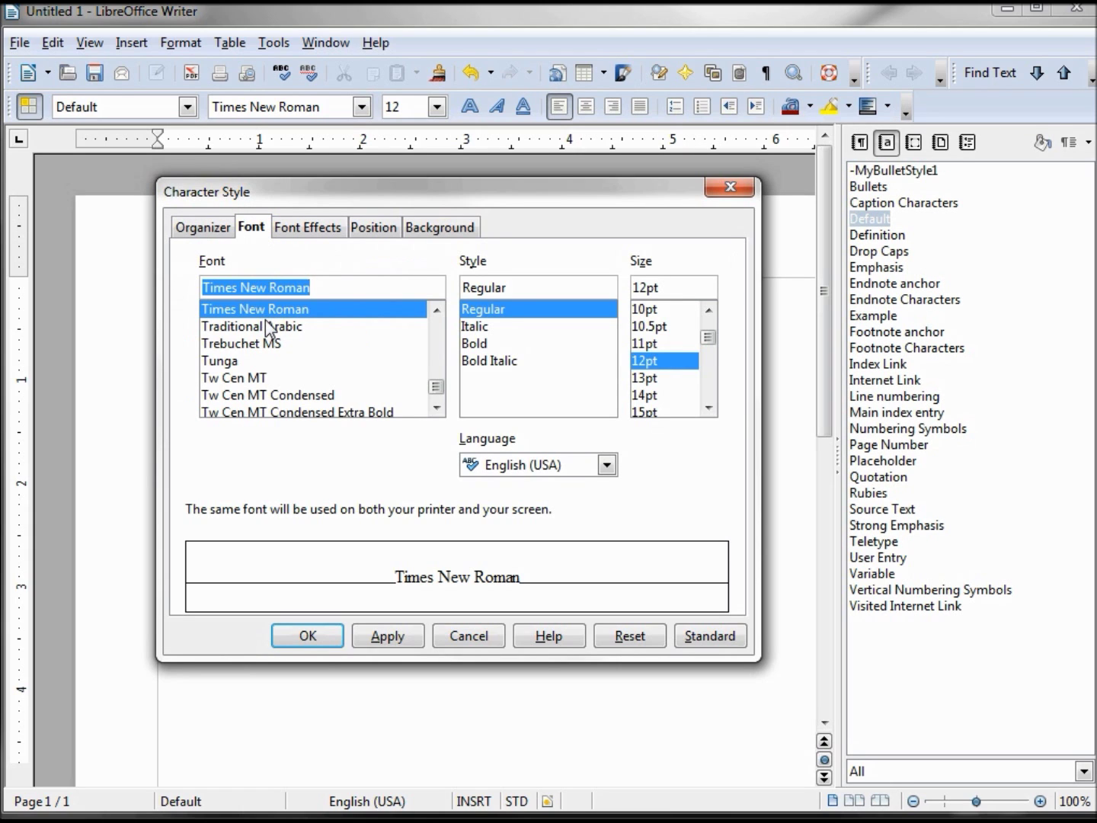
- Make -MyBulletStyle1 bold, 20pt and Light red, and apply the changes
click(485, 343)
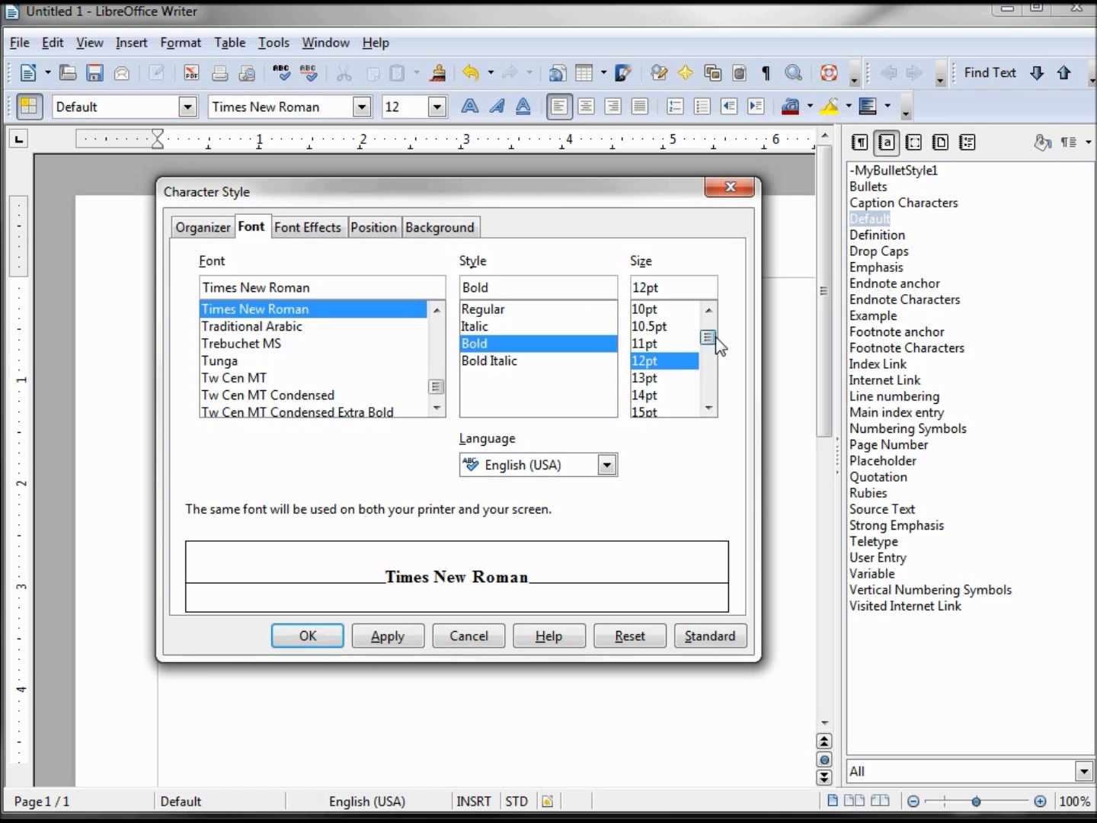
drag(710, 339, 717, 363)
click(651, 379)
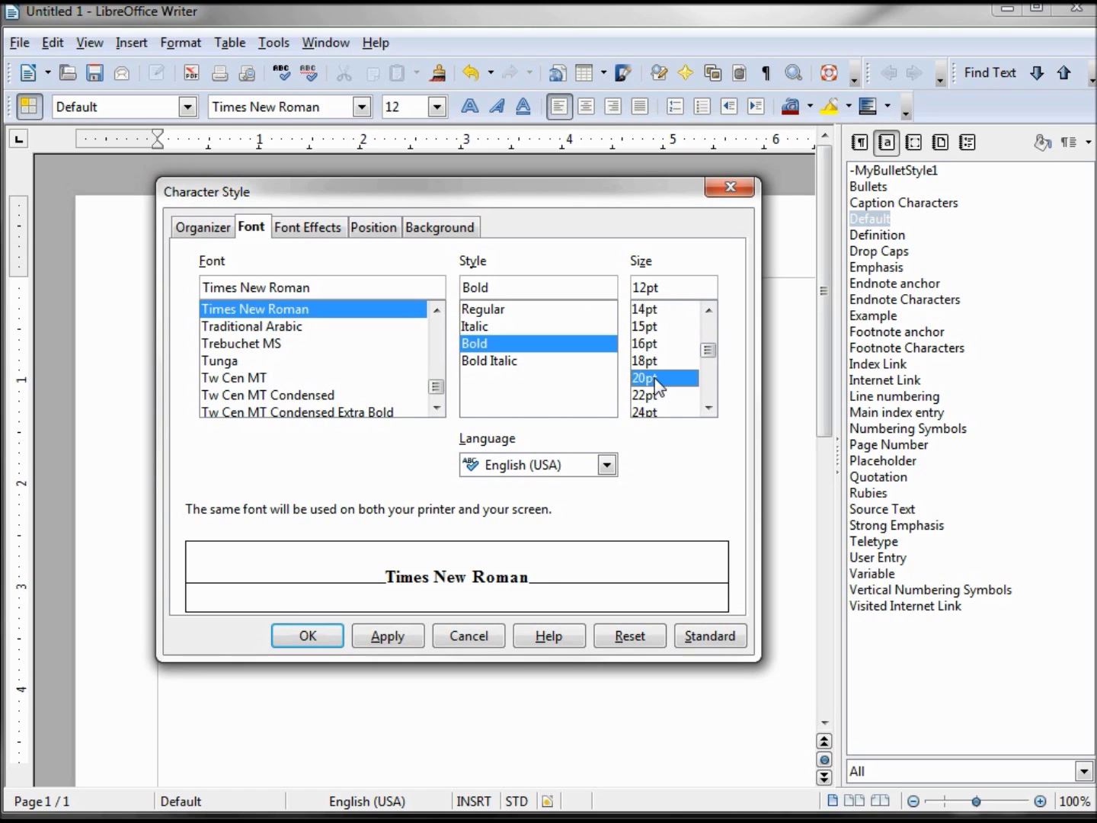
click(299, 230)
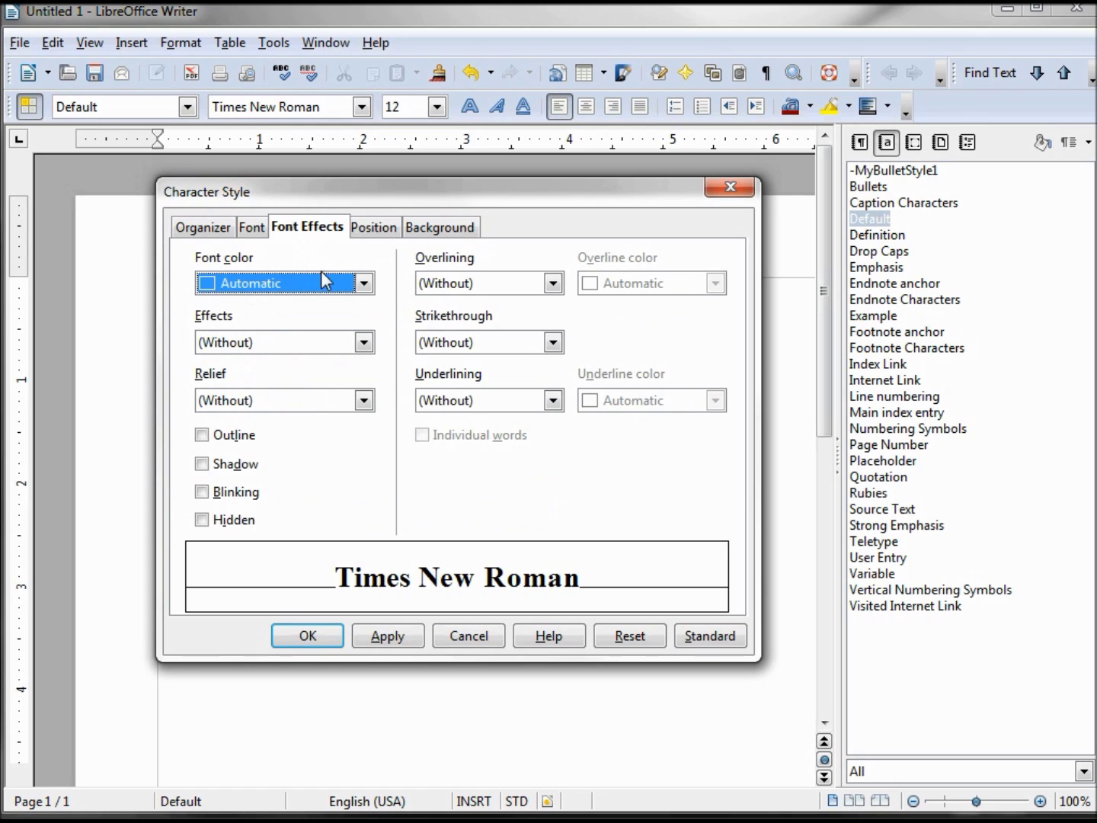
click(365, 283)
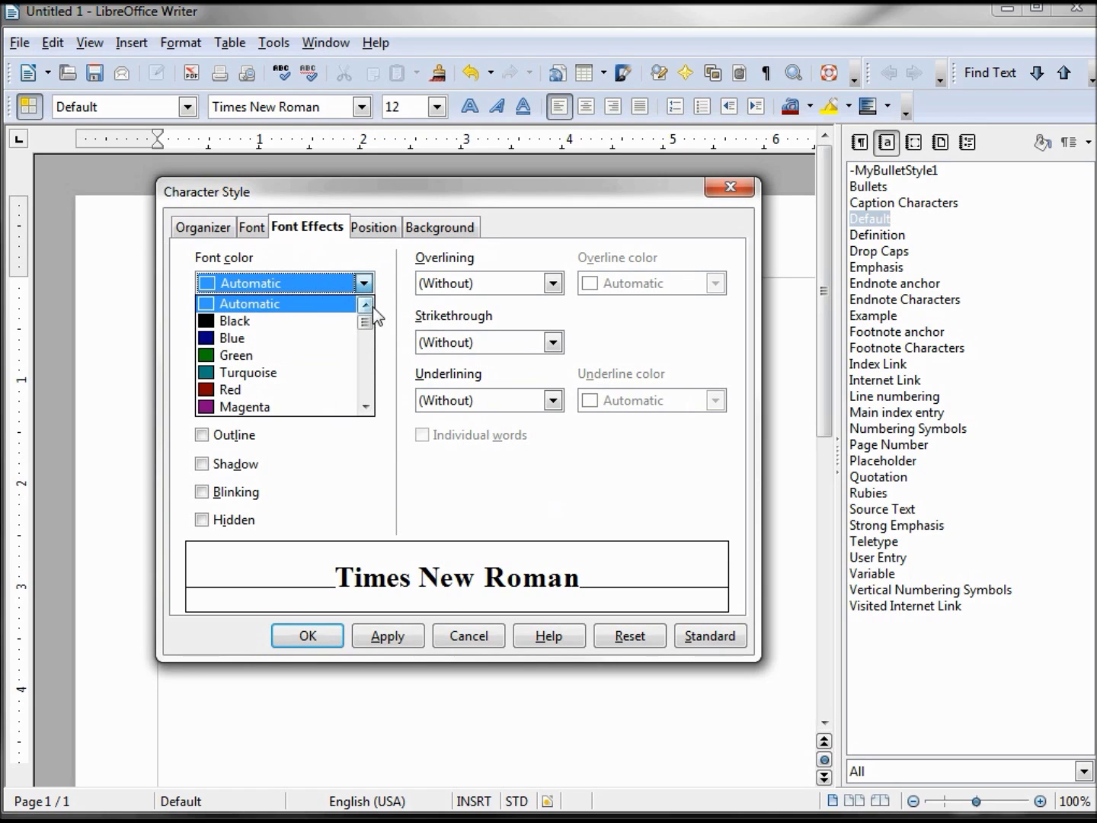
drag(367, 312, 367, 328)
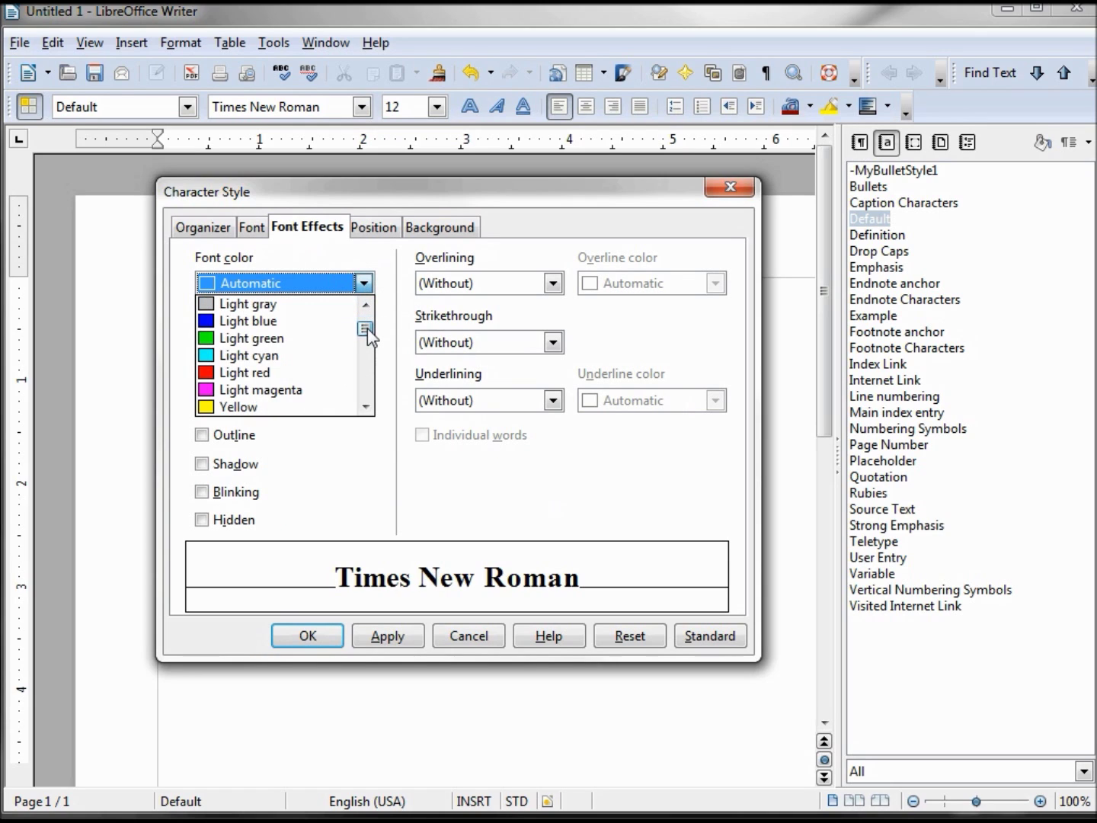
click(254, 373)
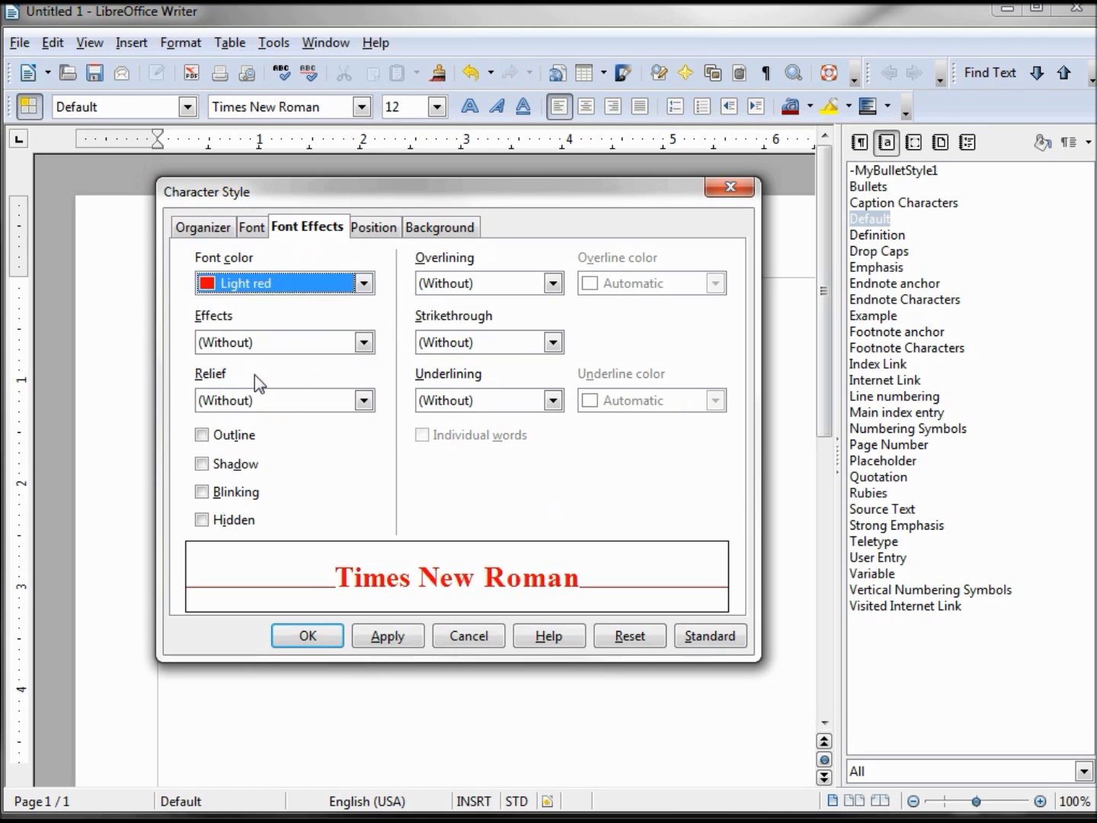
click(390, 637)
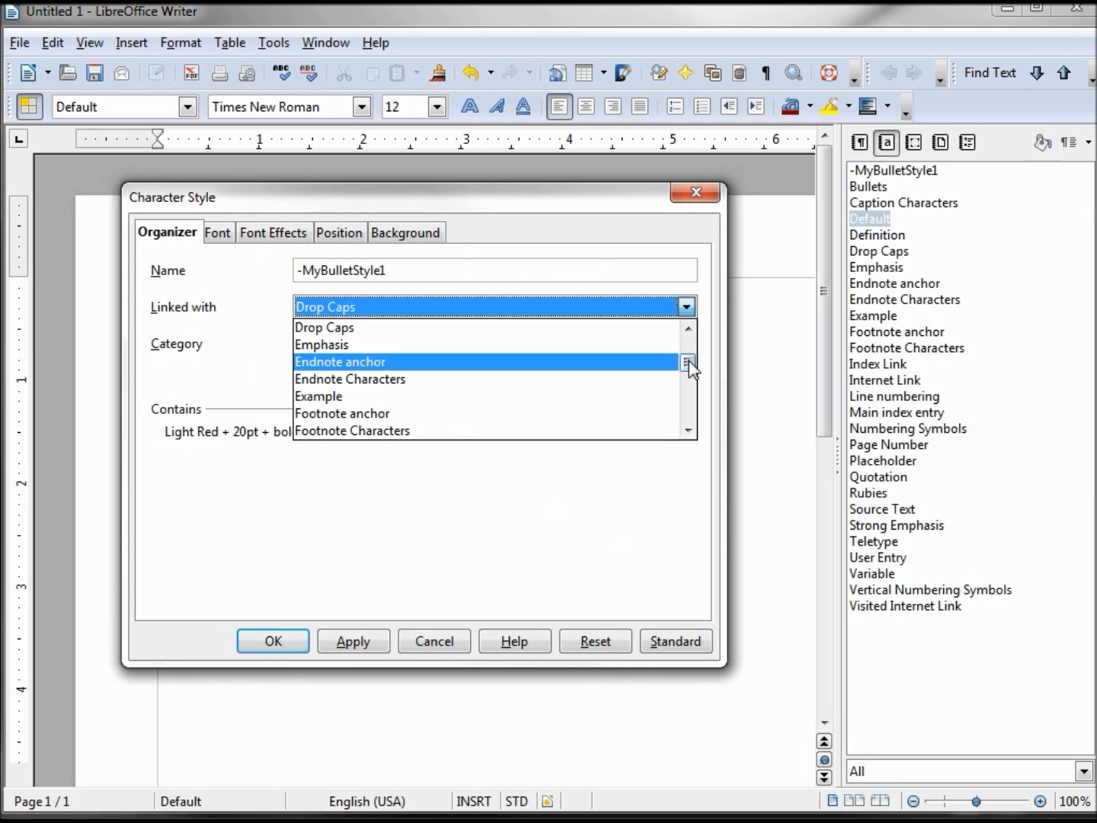
- Set the style's Linked with to - None - and save it
scroll(688, 359, up, 2)
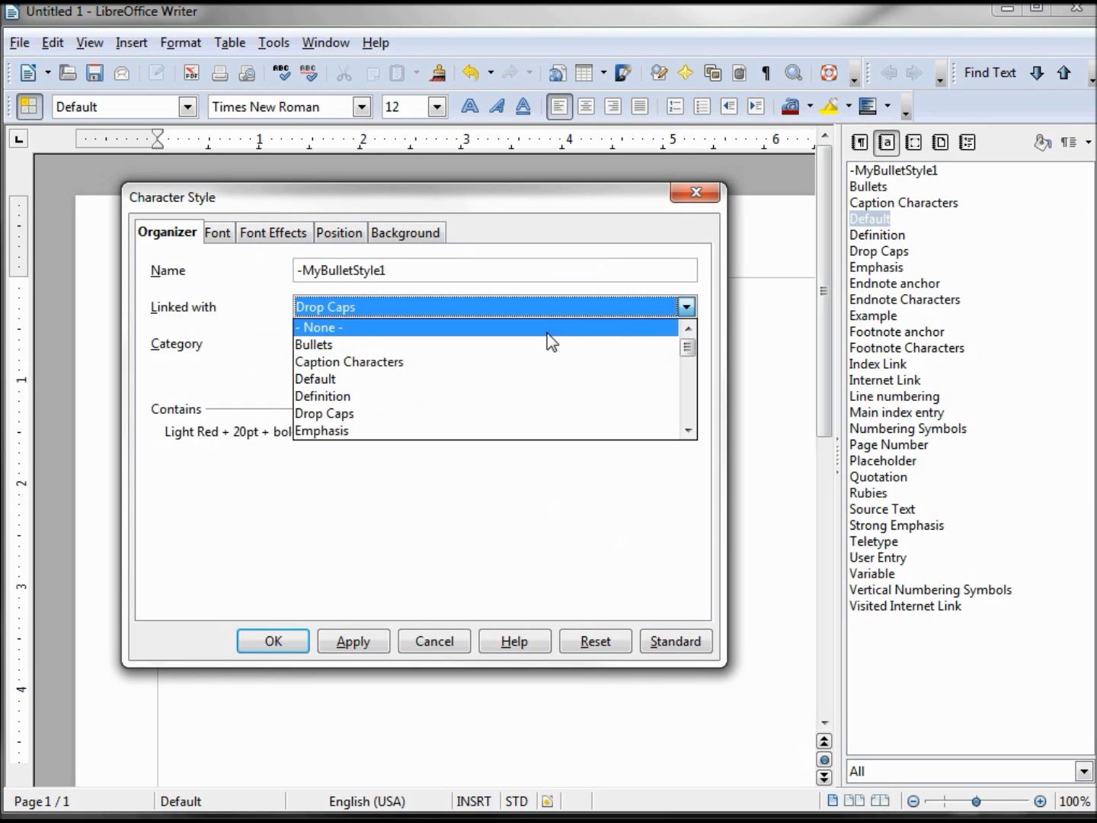
click(457, 327)
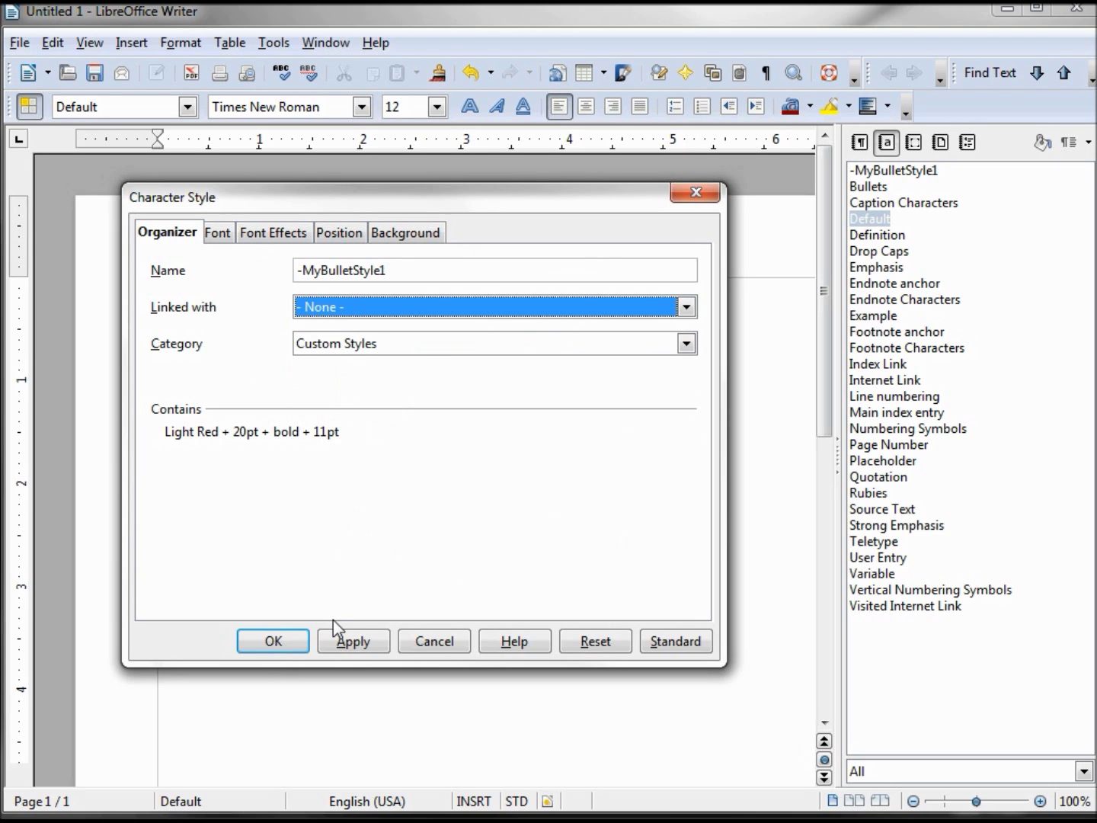
click(273, 641)
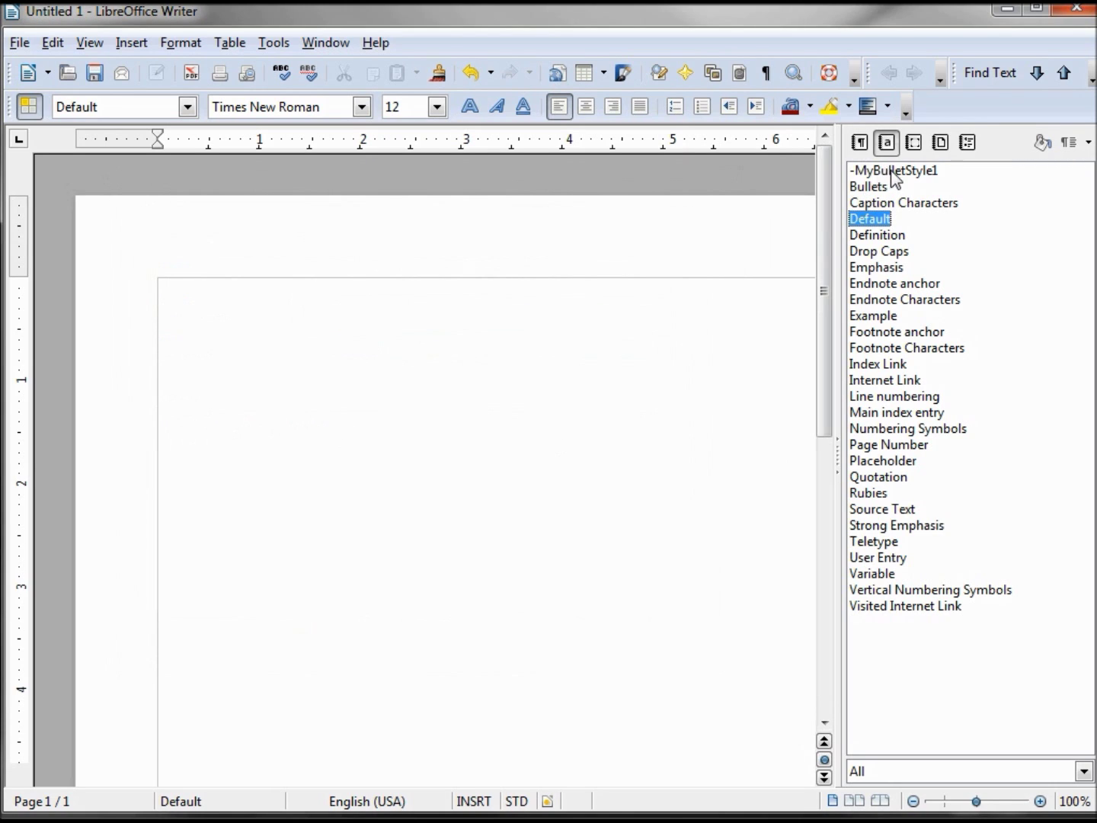
- Create a new character style named -MyBulletStyle2 linked with - None -
right_click(964, 298)
click(982, 304)
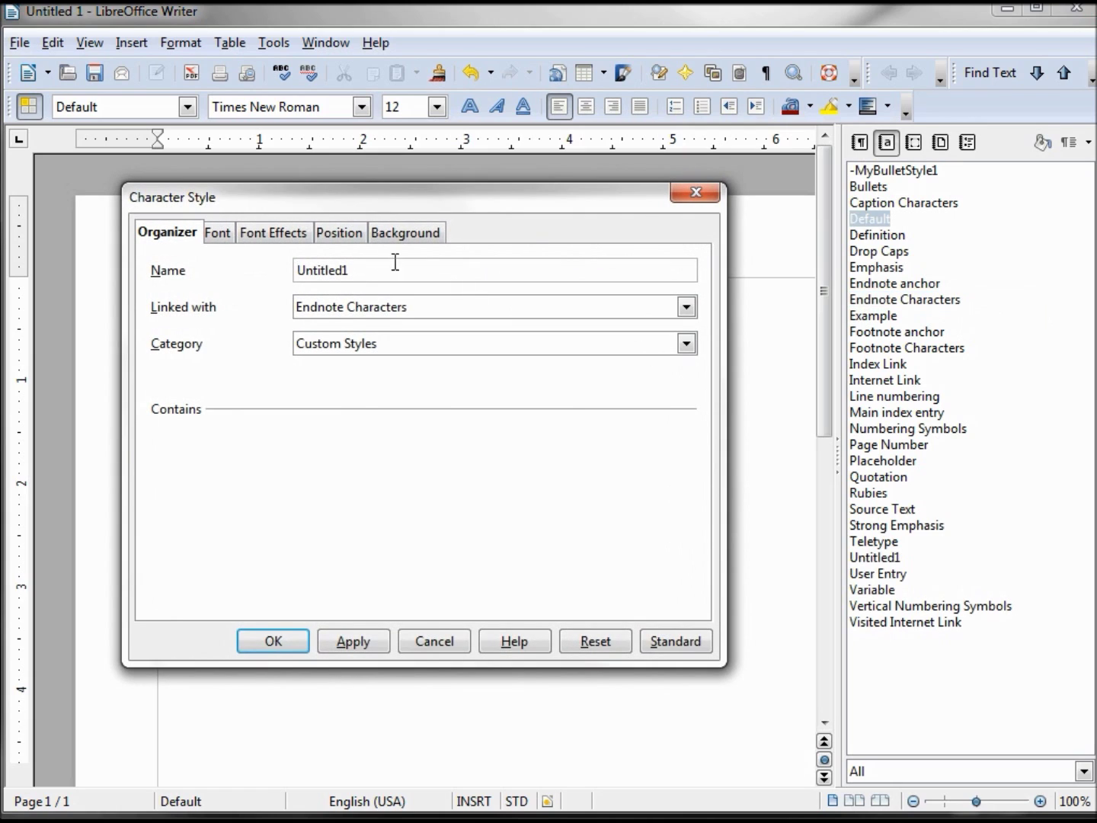
drag(367, 265, 280, 271)
text(-MyBulletStyle2)
click(686, 307)
scroll(689, 355, up, 3)
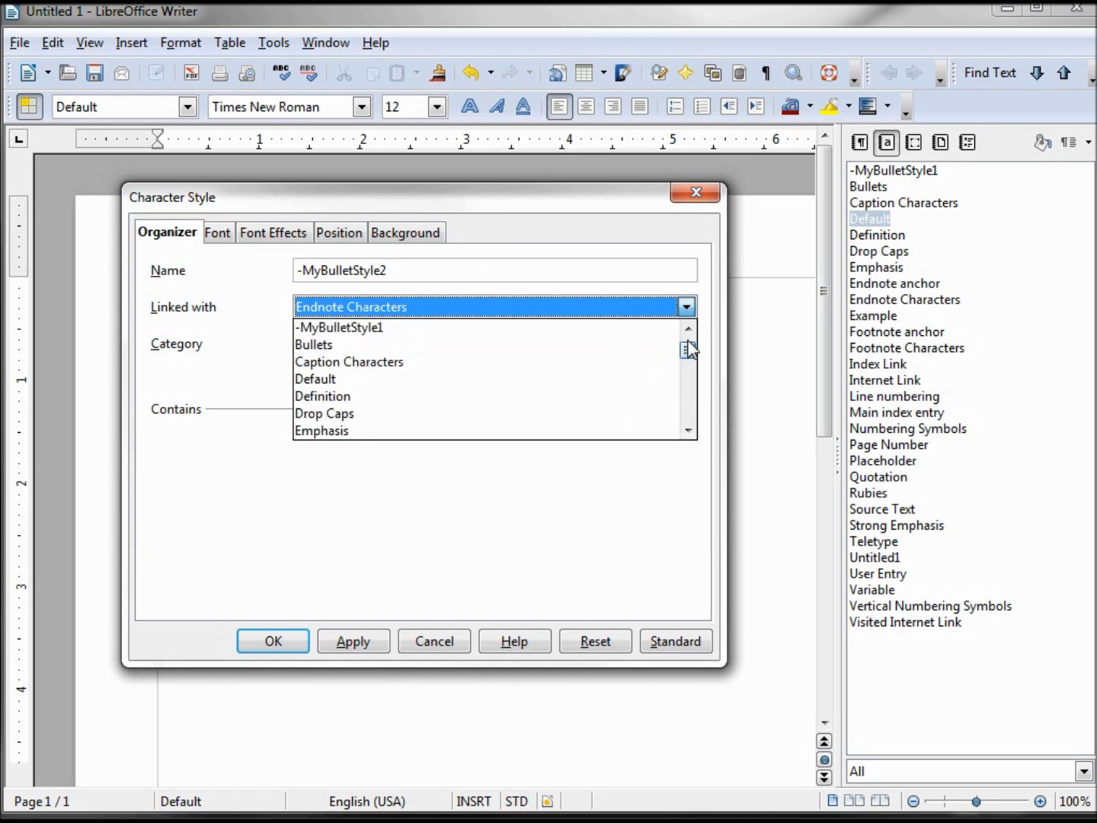
click(631, 329)
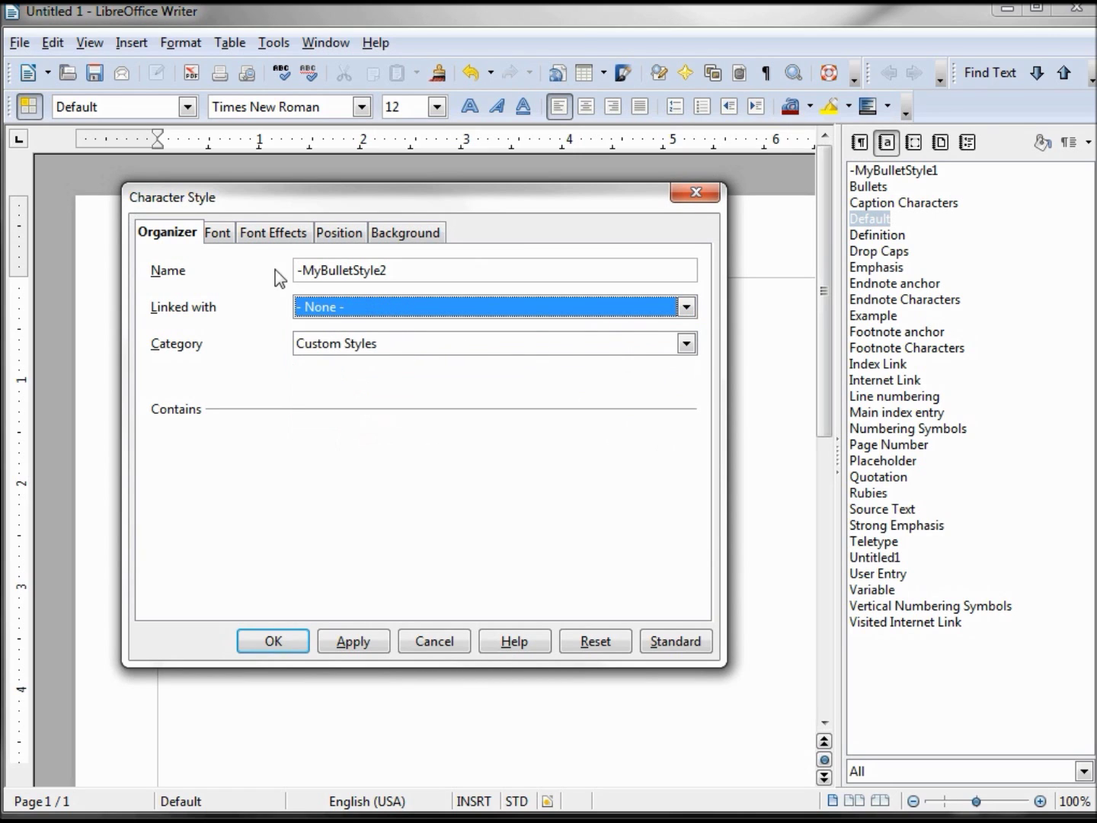
- Set the style's font to Goudy Stout Italic
click(226, 239)
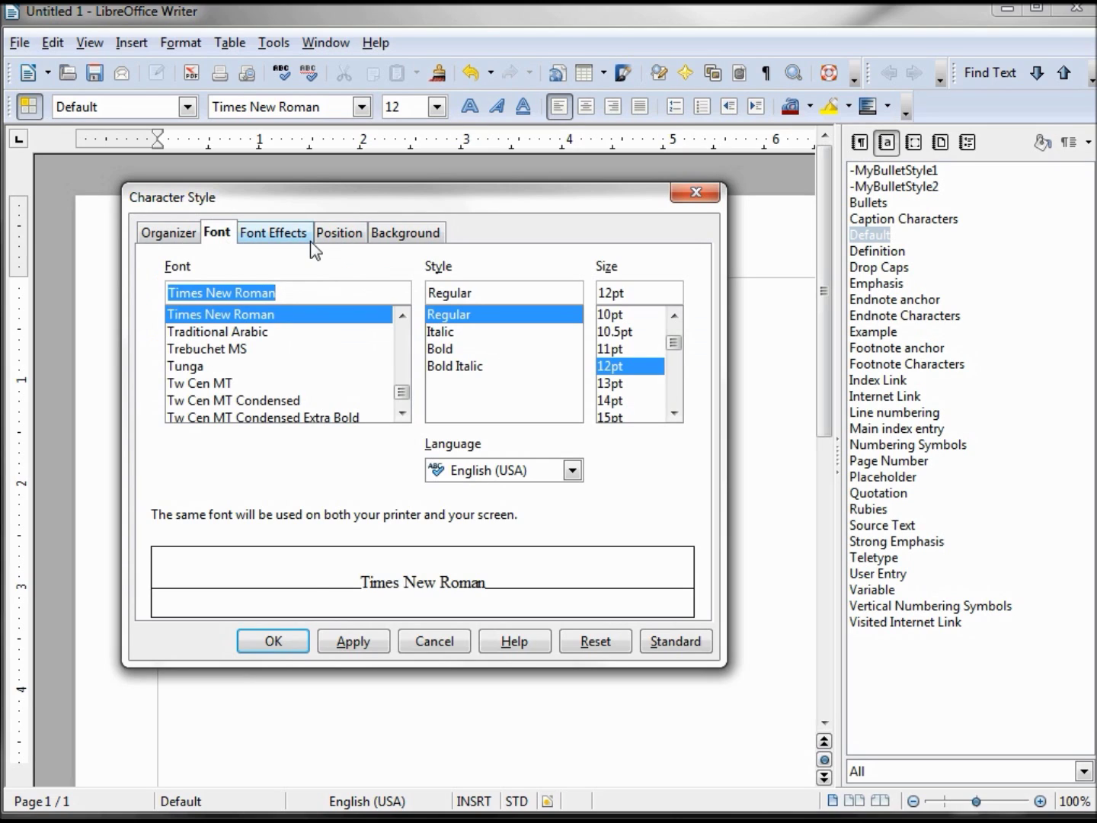
text(Goudy Stout)
key(Tab)
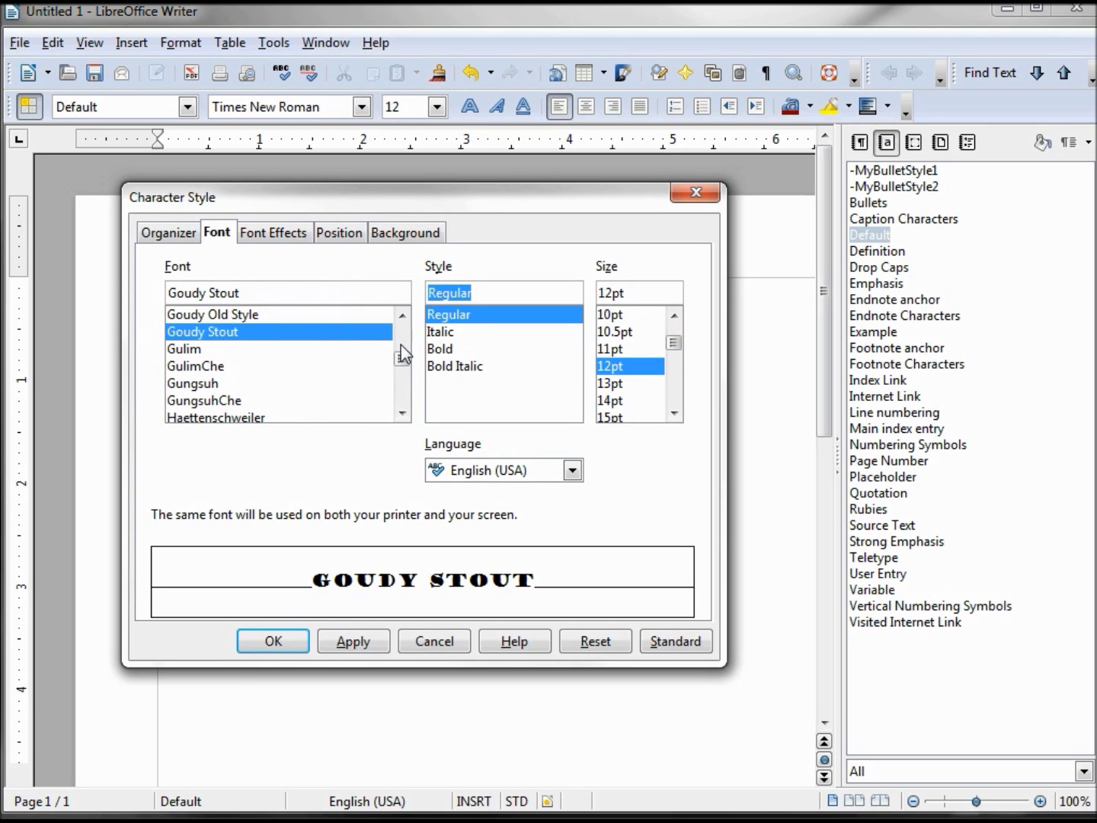
click(452, 332)
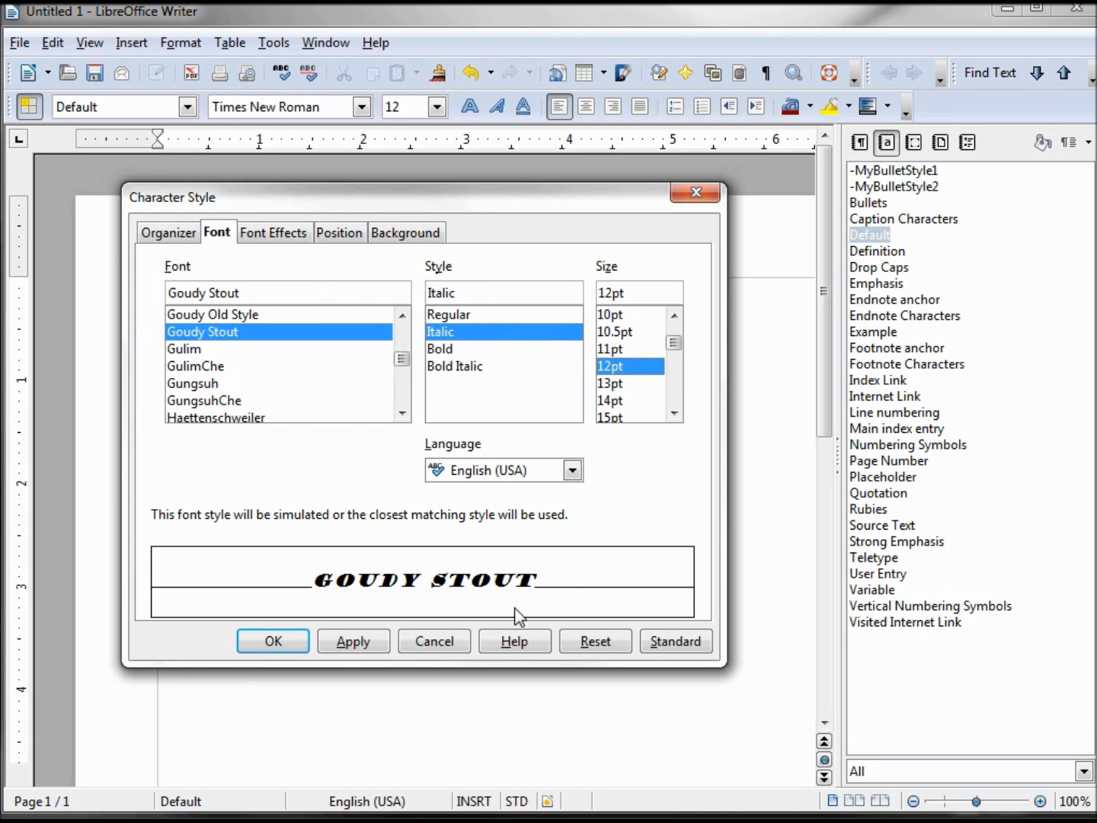
- Give -MyBulletStyle2 the Blue 7 font colour, apply and save it
click(276, 232)
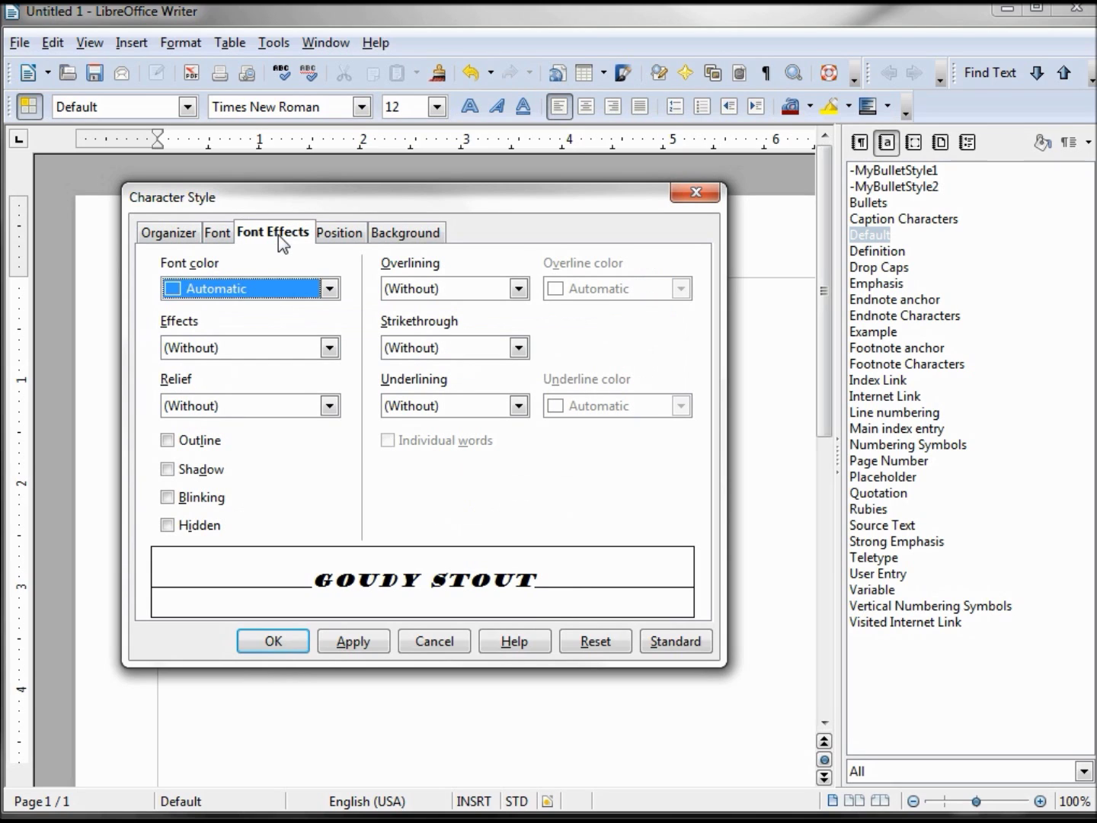
click(329, 288)
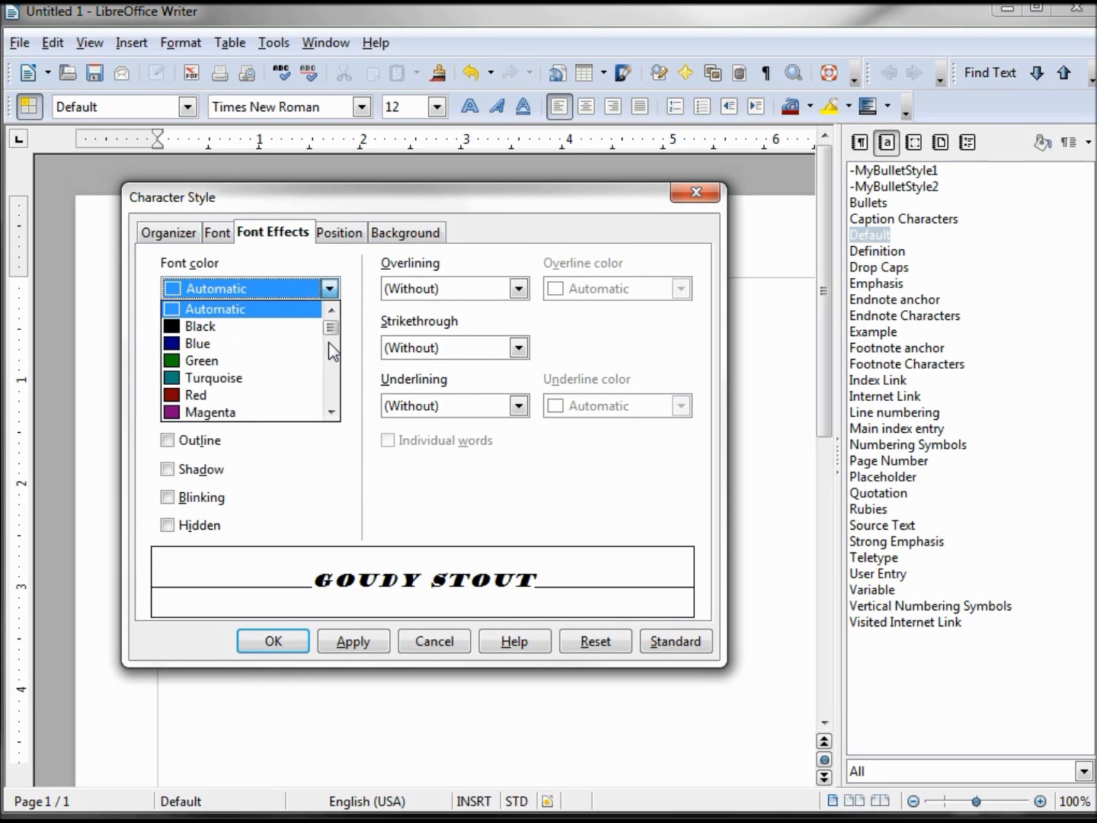
drag(330, 327, 335, 364)
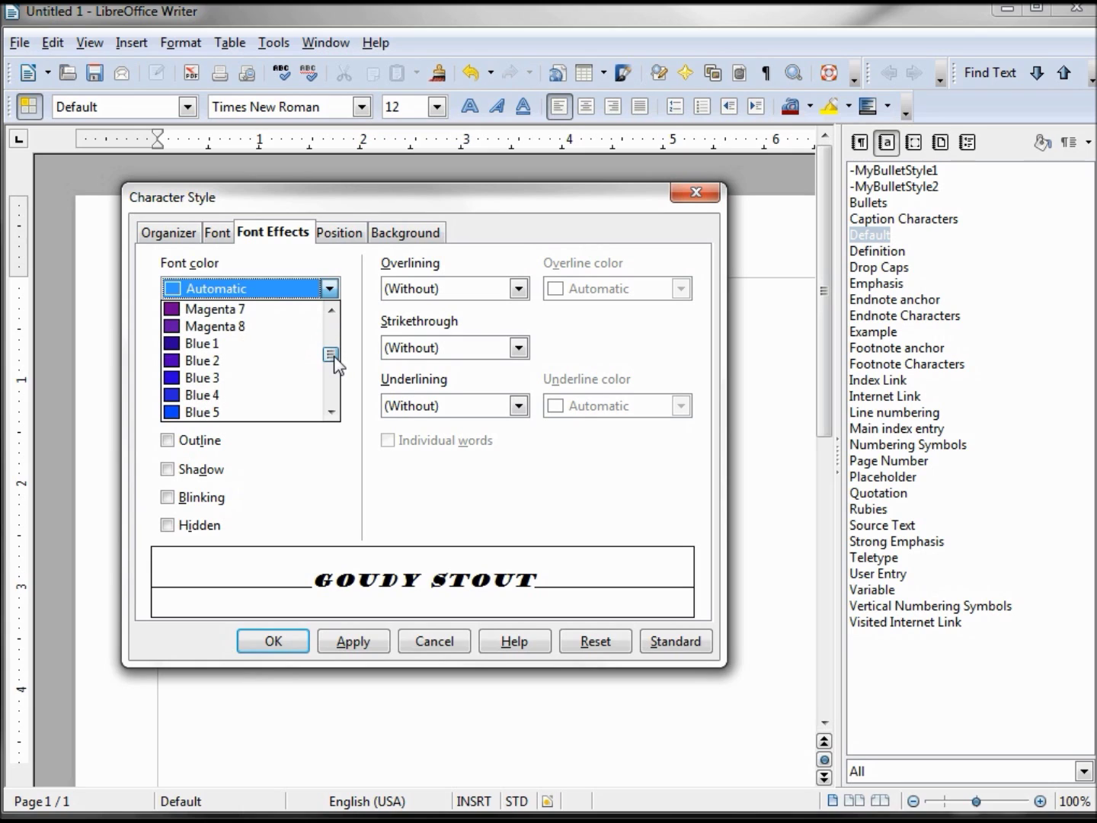
click(331, 412)
click(331, 412)
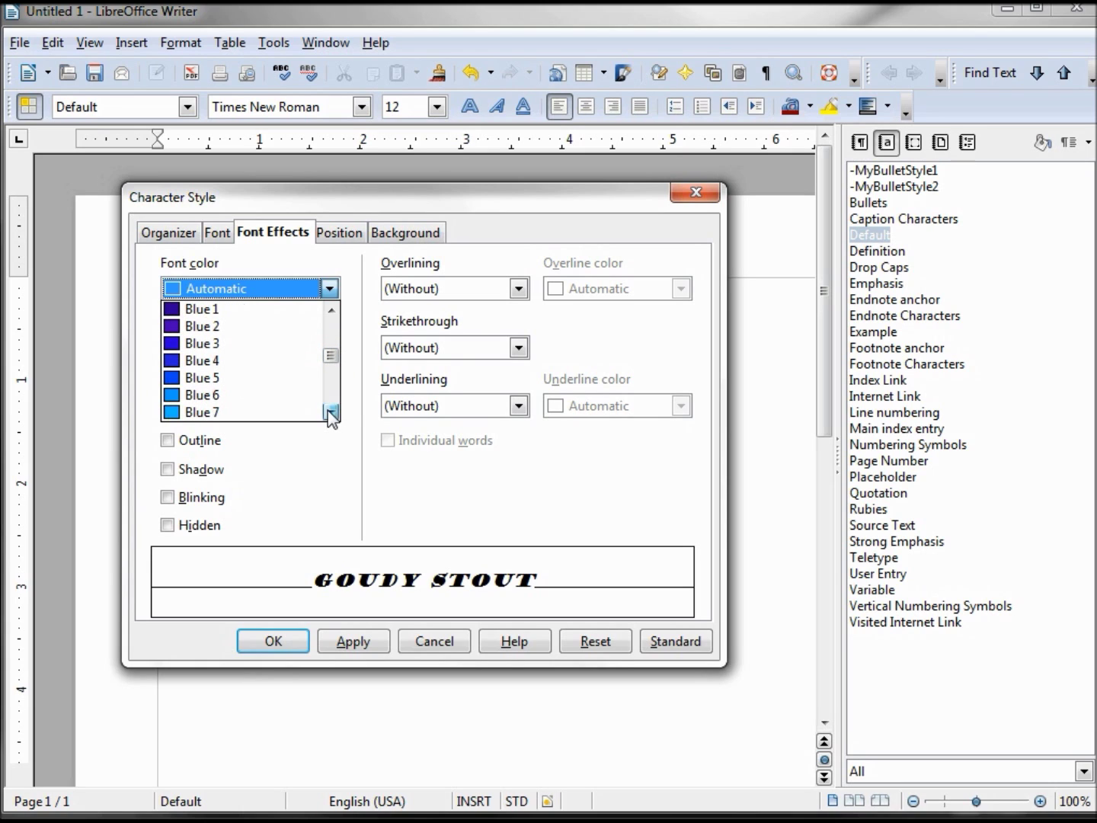
click(192, 411)
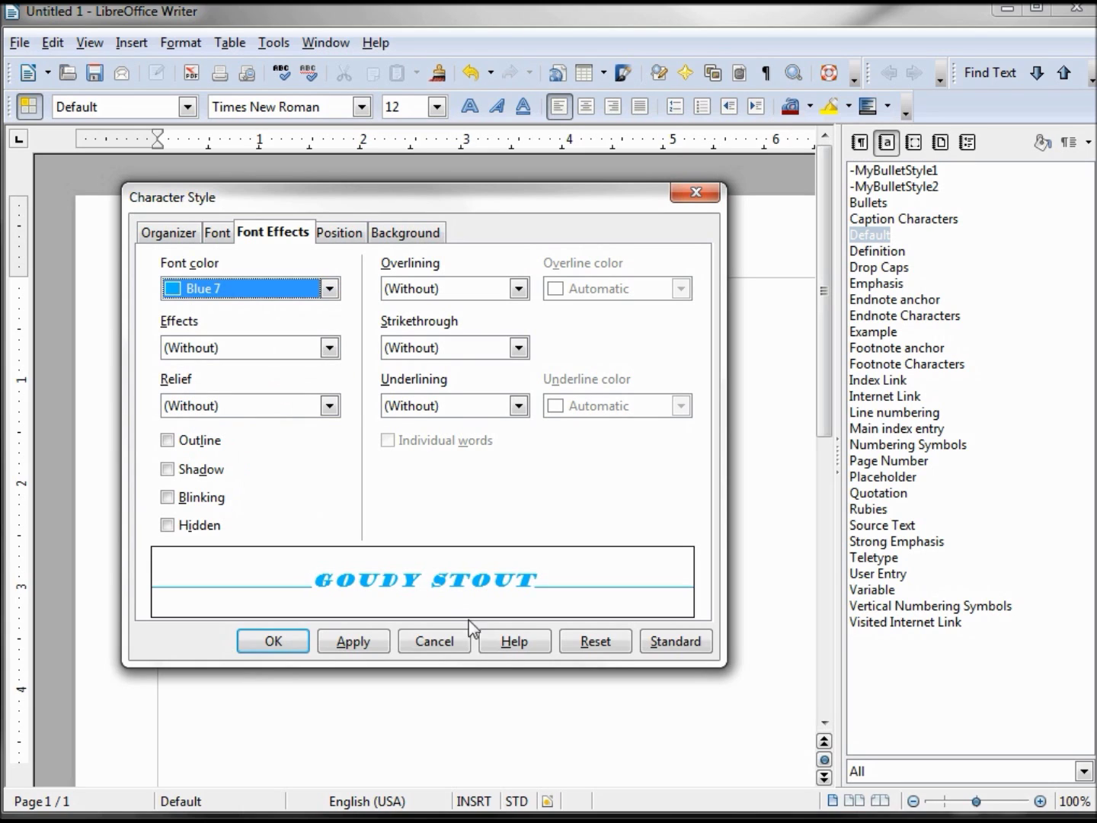
click(365, 640)
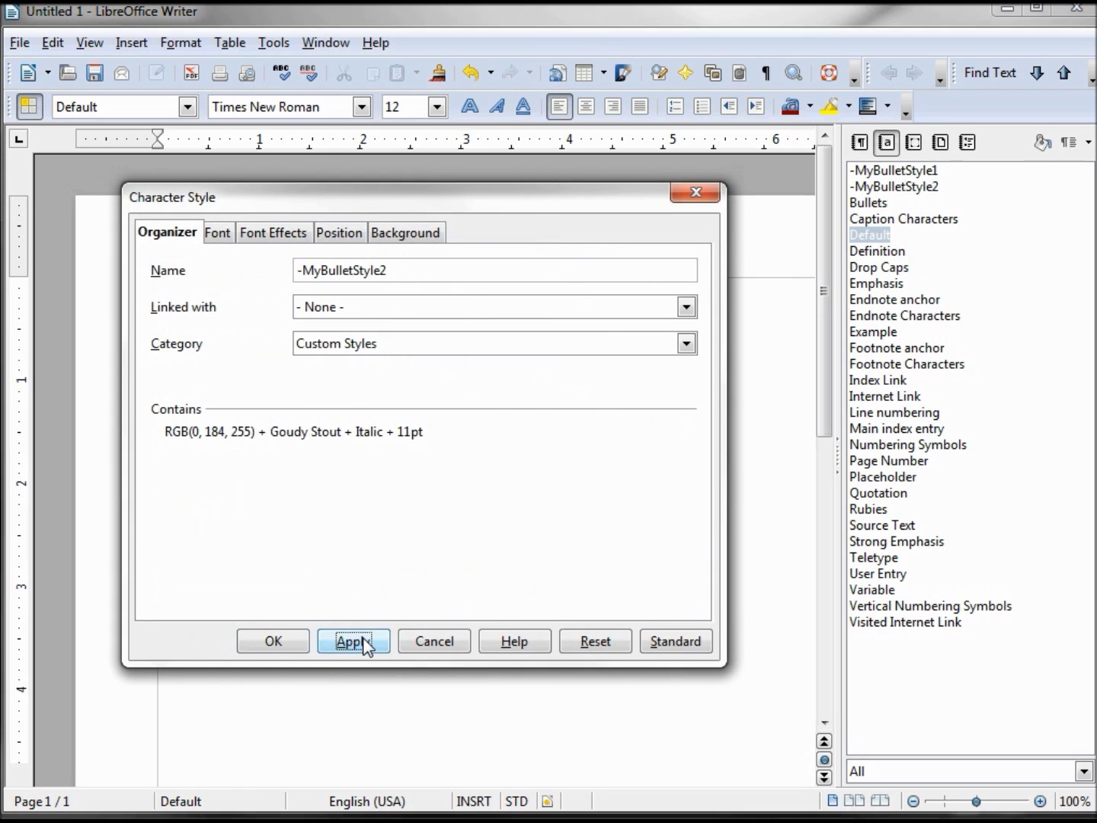
click(273, 643)
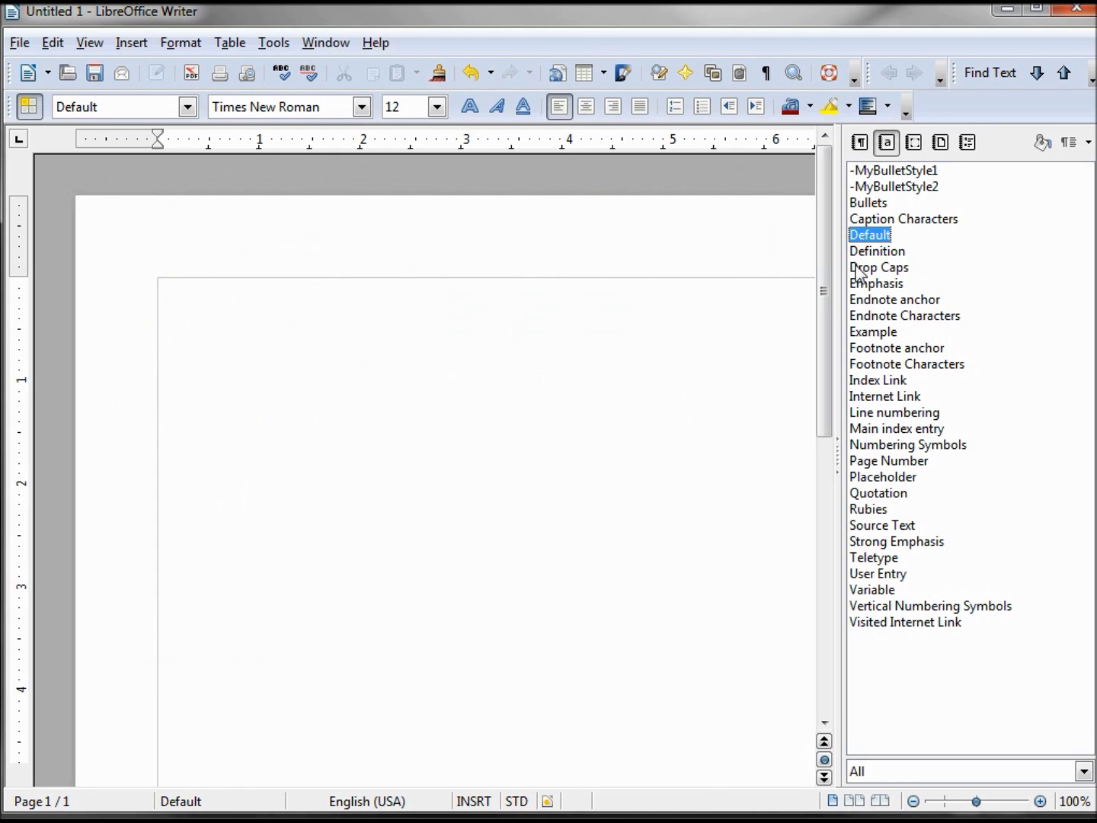
- Create a new character style named -MyBulletStyle3 and choose its linked style
right_click(930, 262)
click(978, 278)
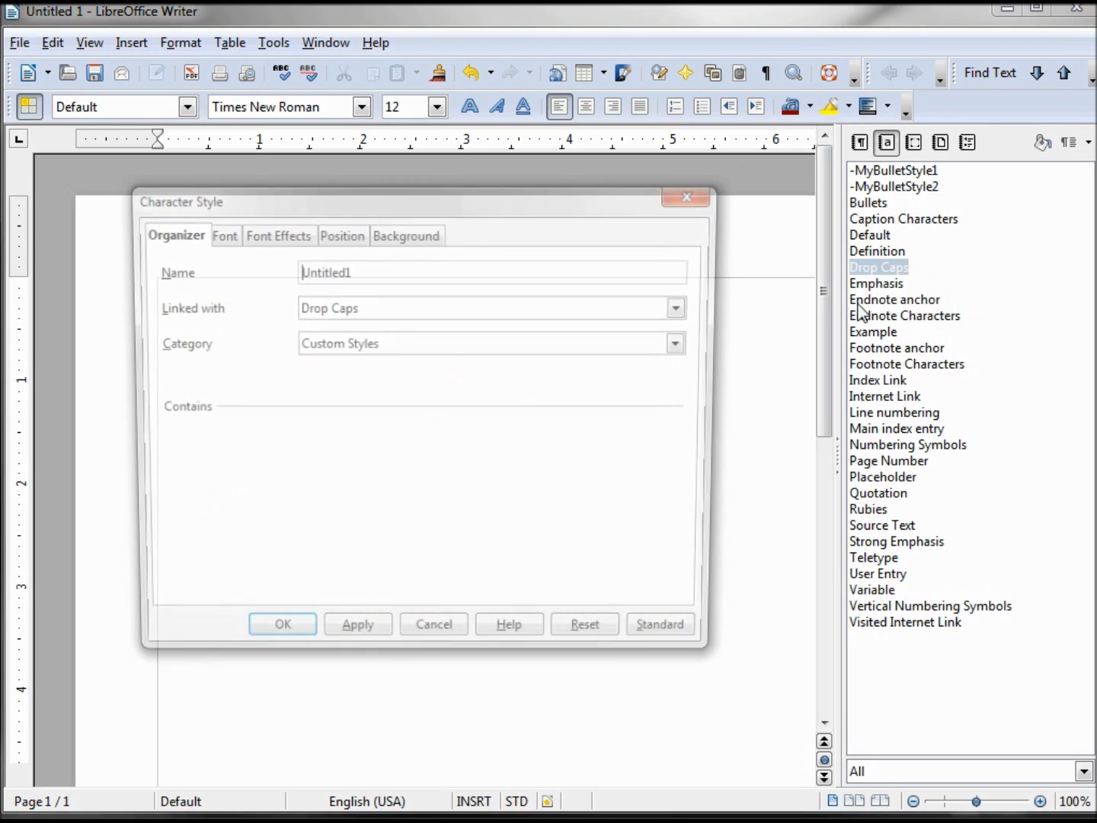
text(-MyBulletStyle3)
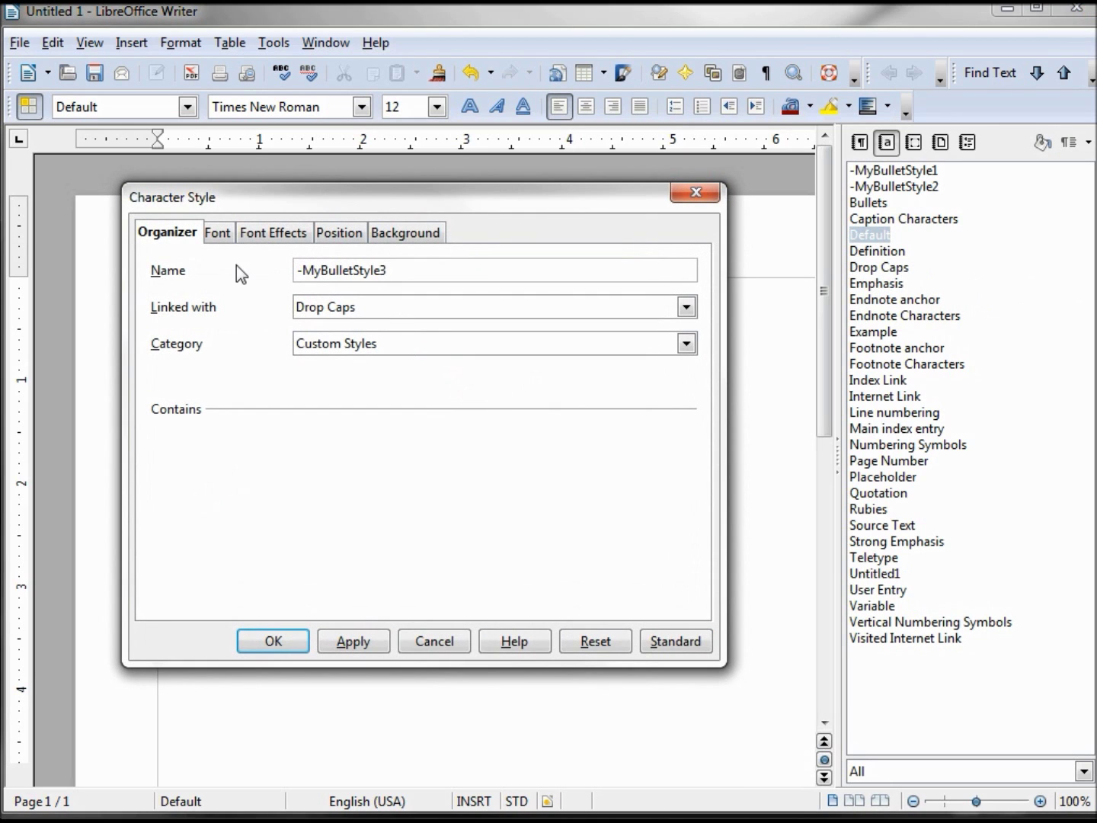
click(687, 307)
drag(688, 370, 644, 341)
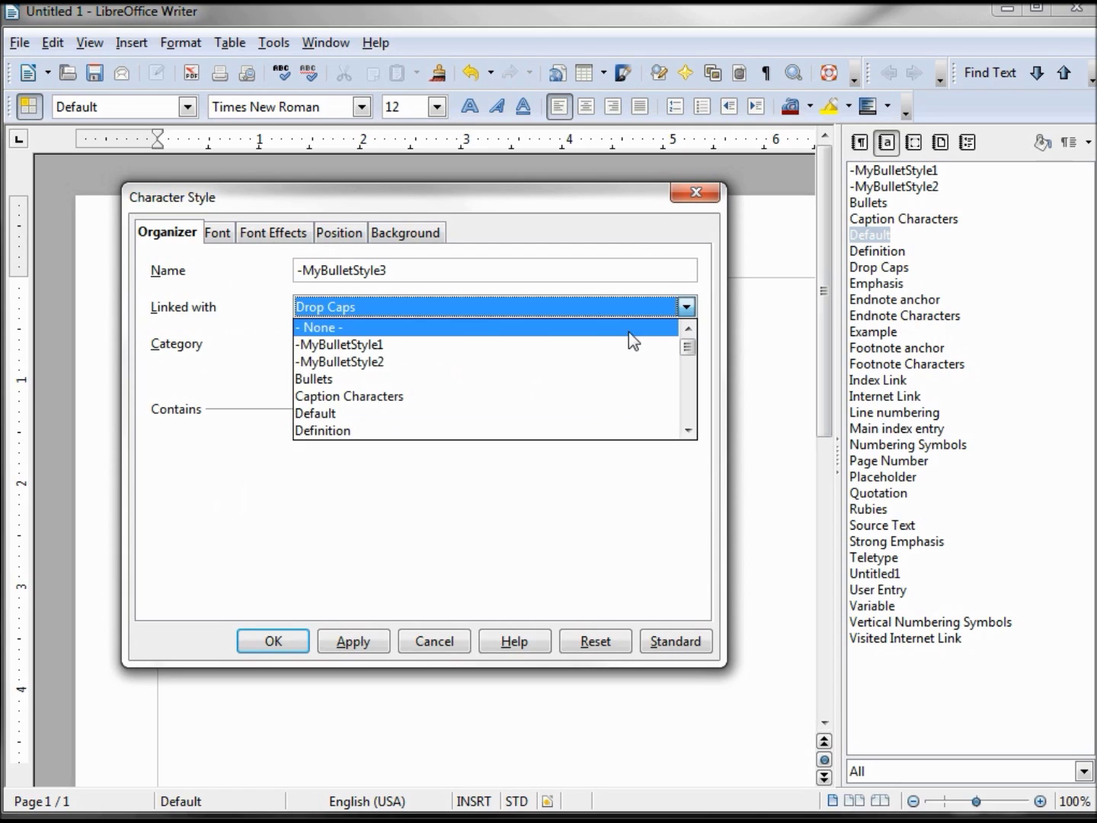
- Set the style's font to Trebuchet MS Italic at 10pt
click(217, 233)
text(Trebuchet MS)
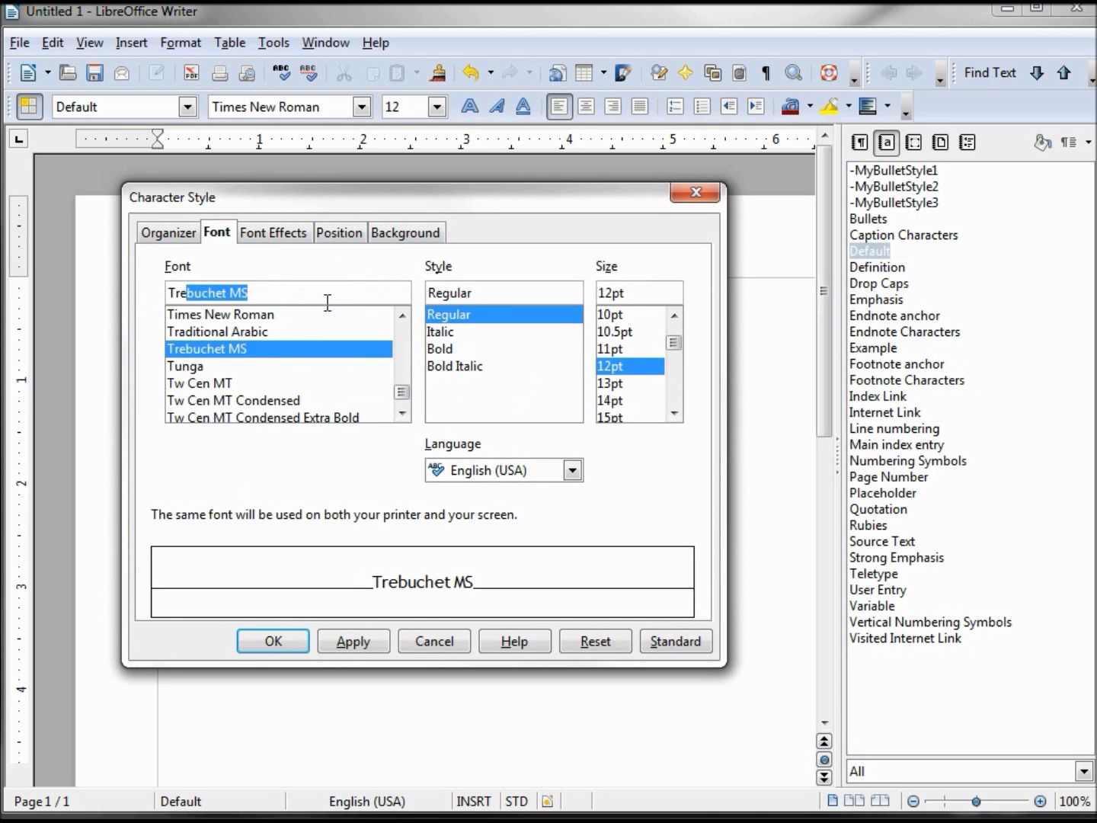
click(447, 333)
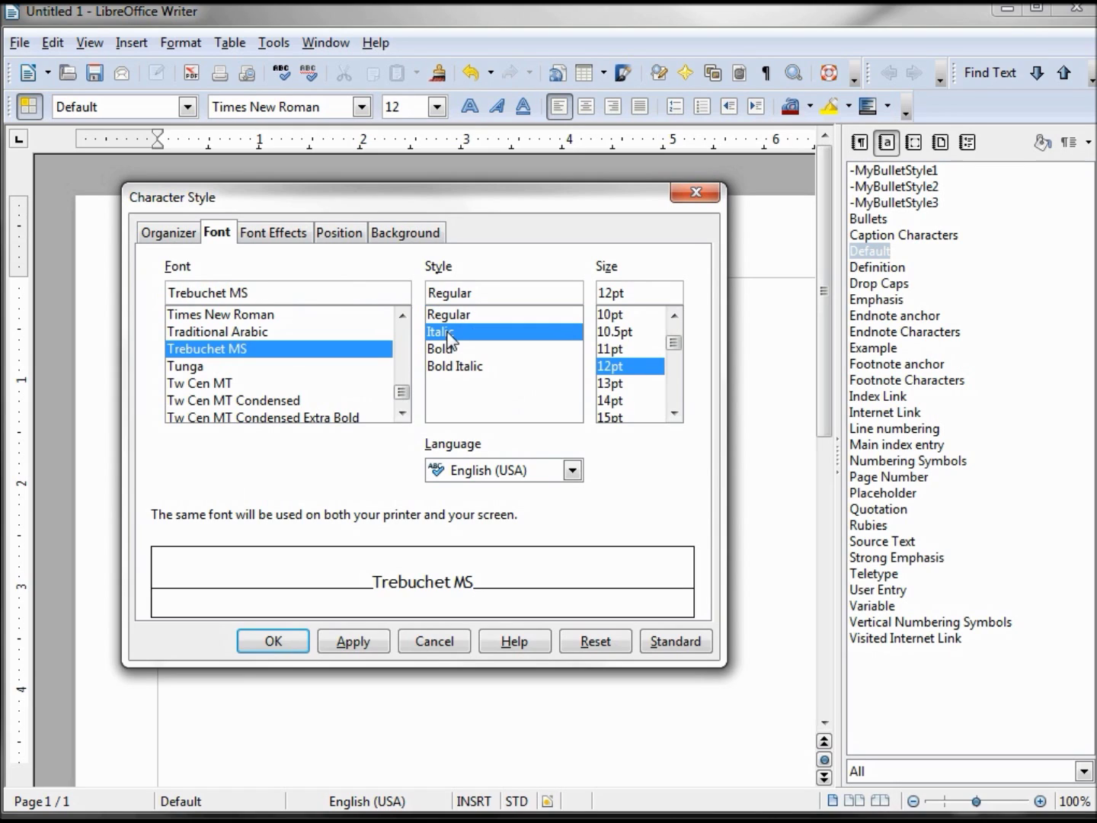
click(623, 315)
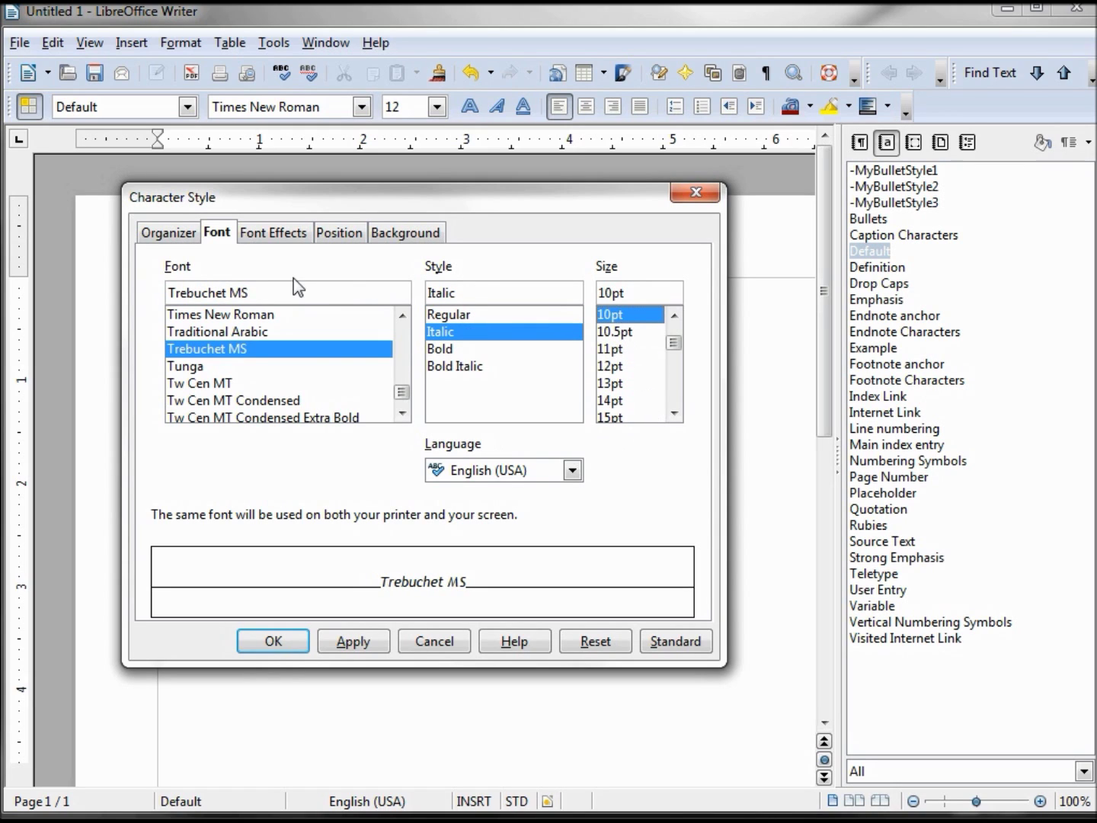
- Give -MyBulletStyle3 the Magenta 8 font colour, apply and save it
click(266, 232)
click(329, 288)
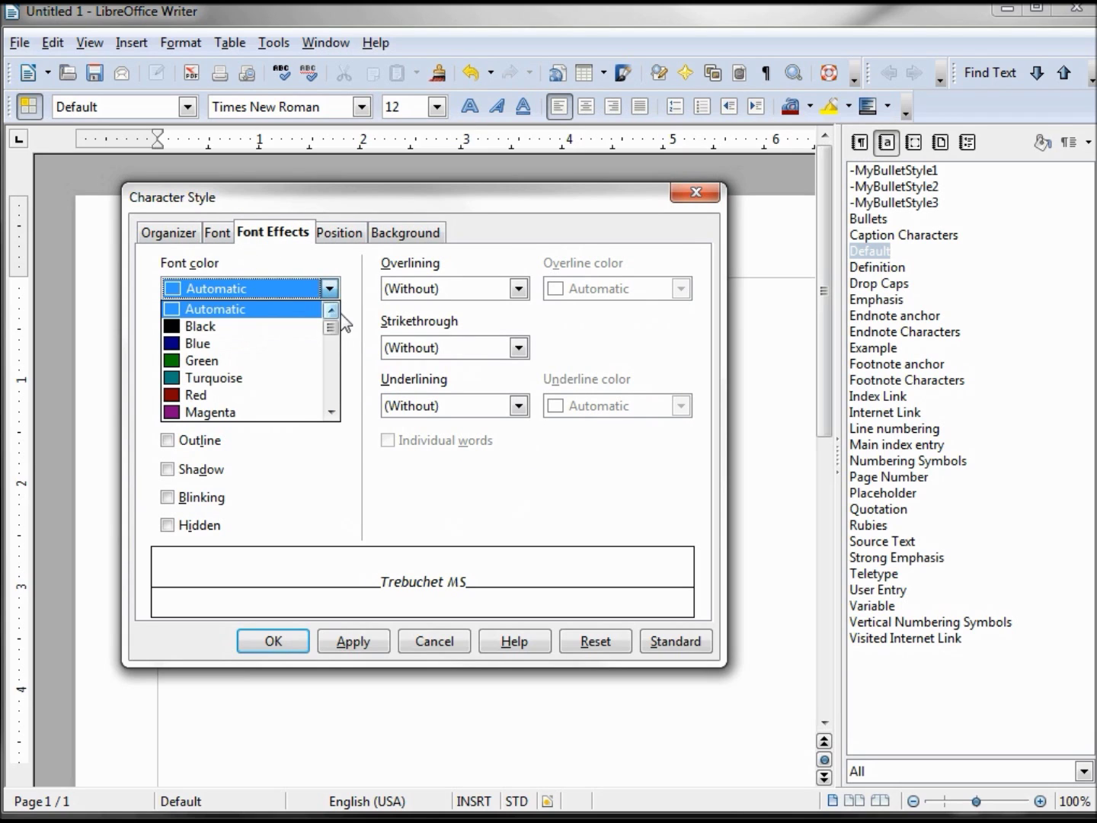
scroll(342, 349, down, 6)
scroll(341, 365, down, 4)
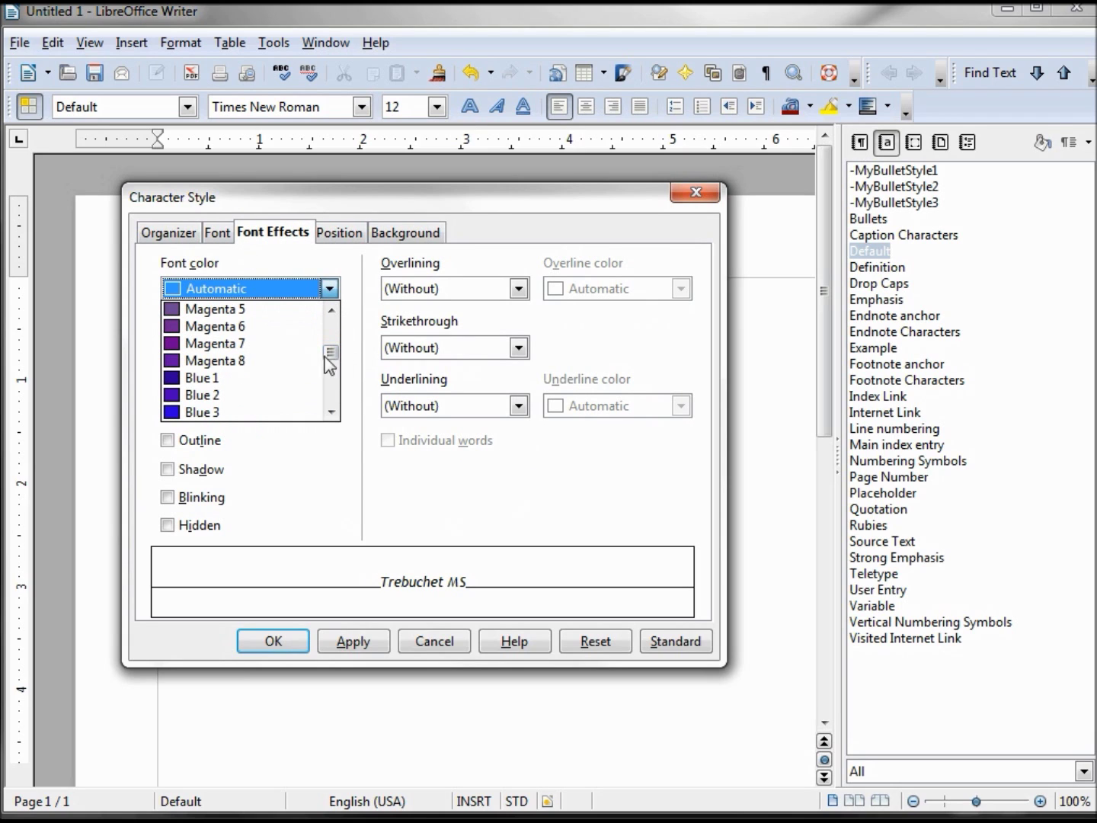
click(242, 361)
click(367, 641)
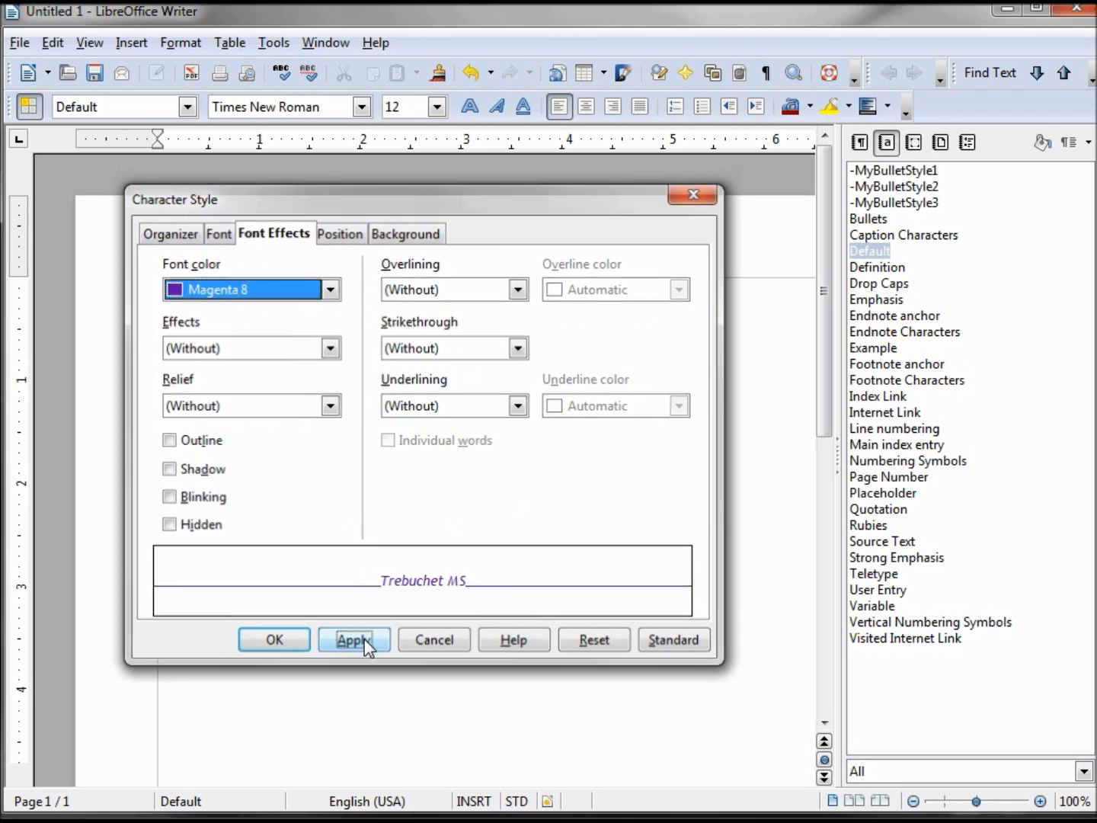
click(289, 641)
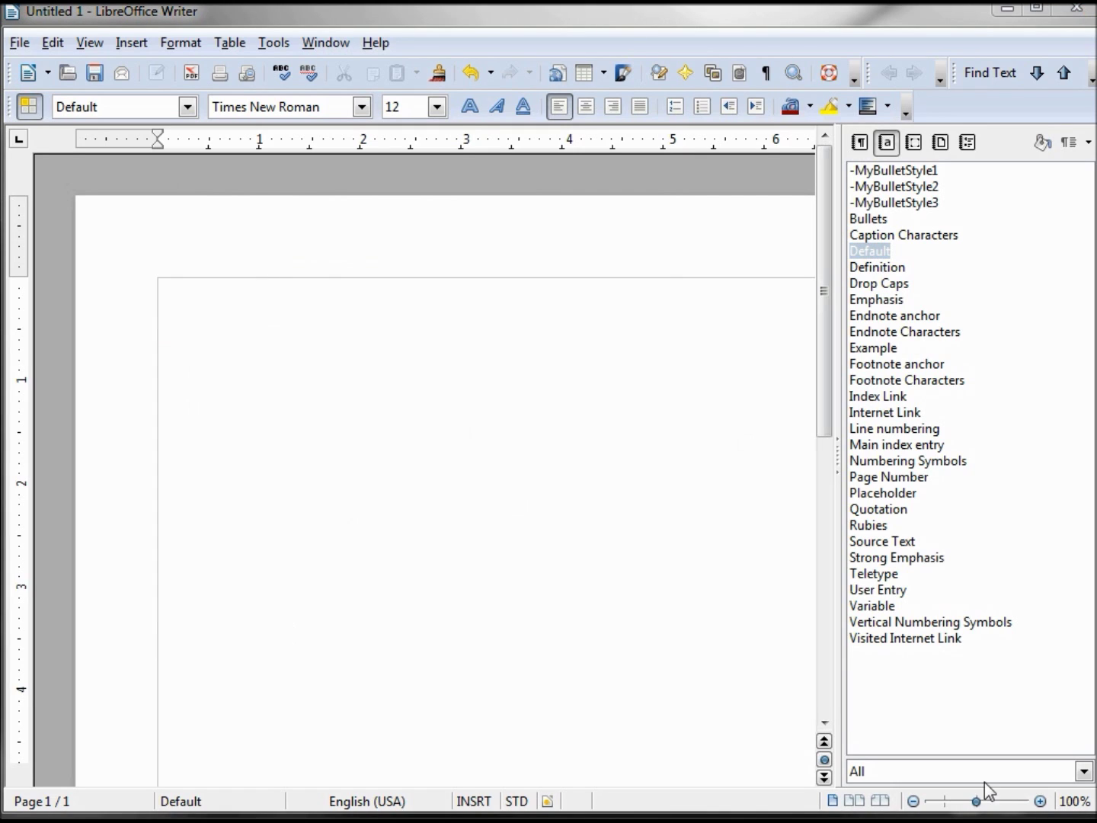
- Show List Styles, add a new style and rename Untitled3 to -MyBulletStyle
click(965, 143)
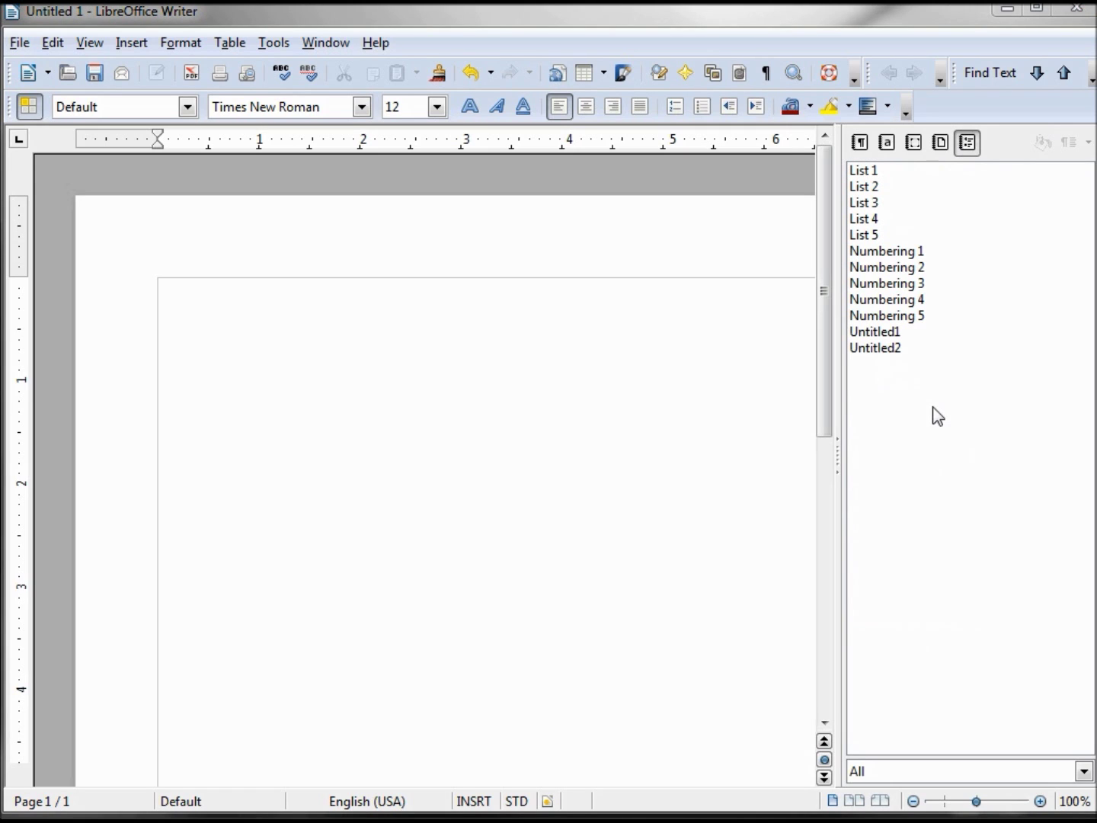
right_click(937, 416)
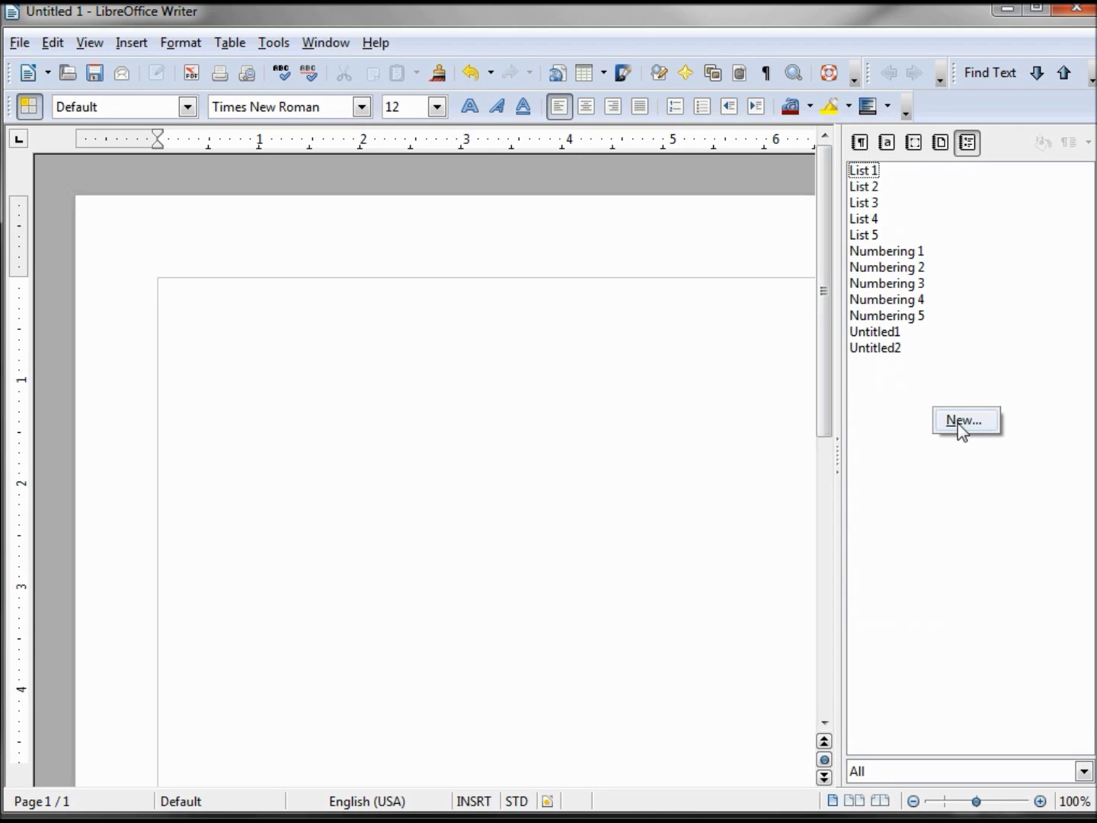
click(962, 421)
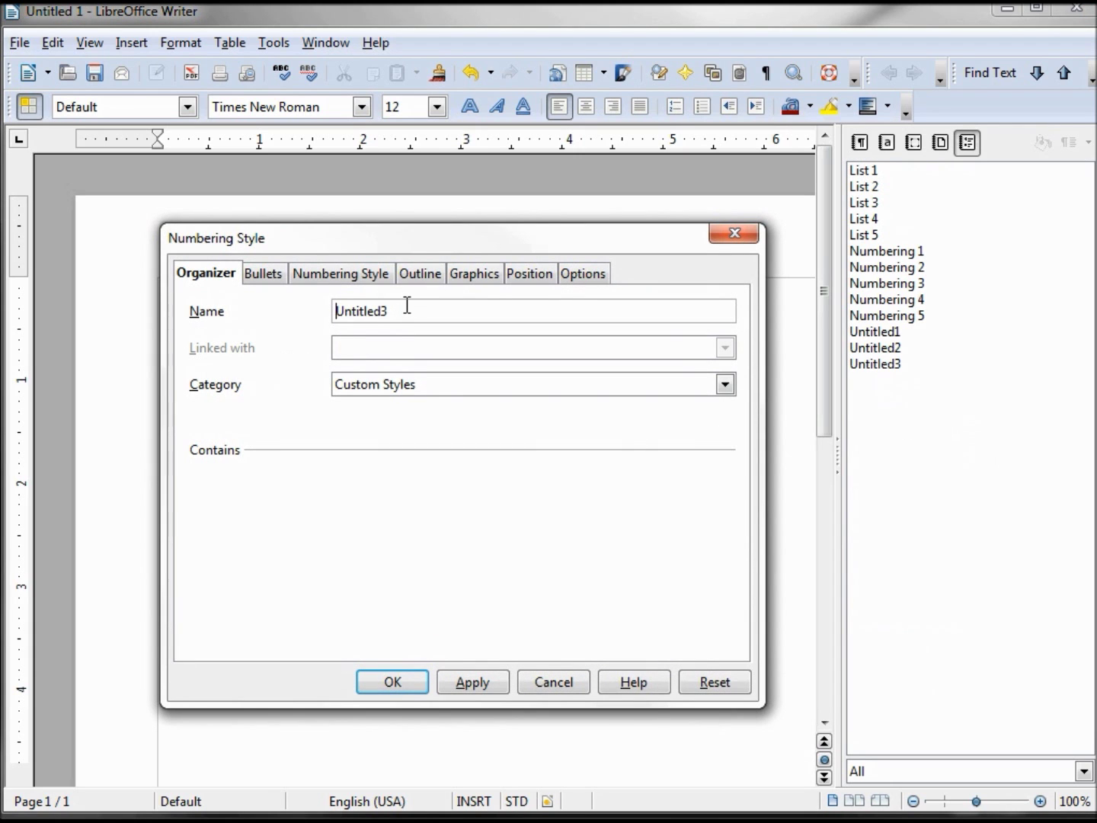
drag(407, 305, 301, 305)
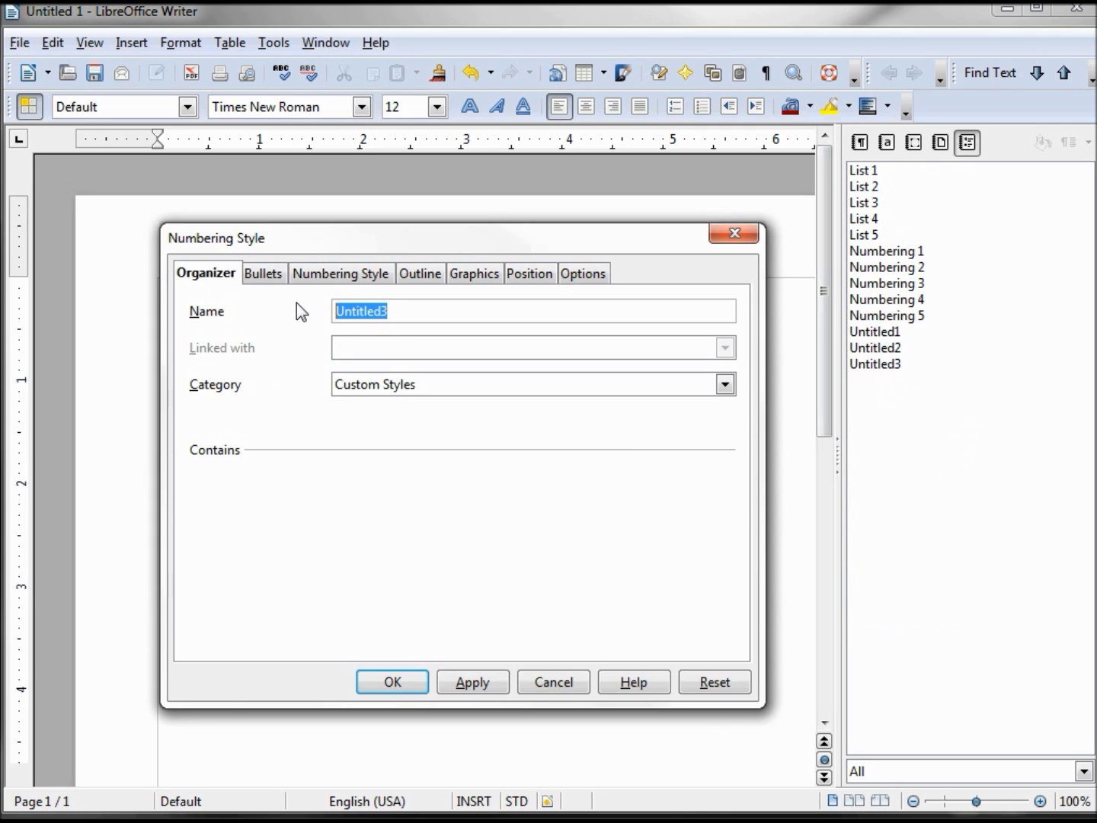
text(-)
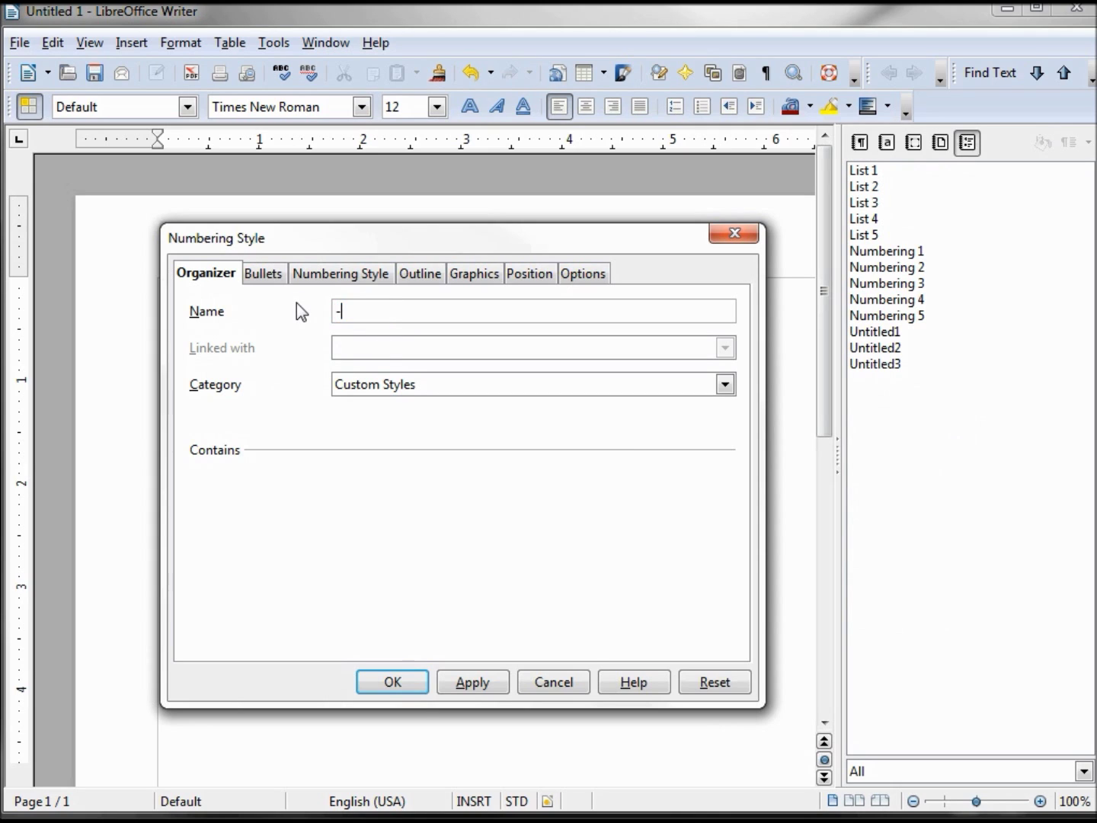
text(MyBu)
text(tStyle)
- Set level 1 to tab stop 0.25", left alignment, aligned at 0.00" and indent 0.25"
click(531, 275)
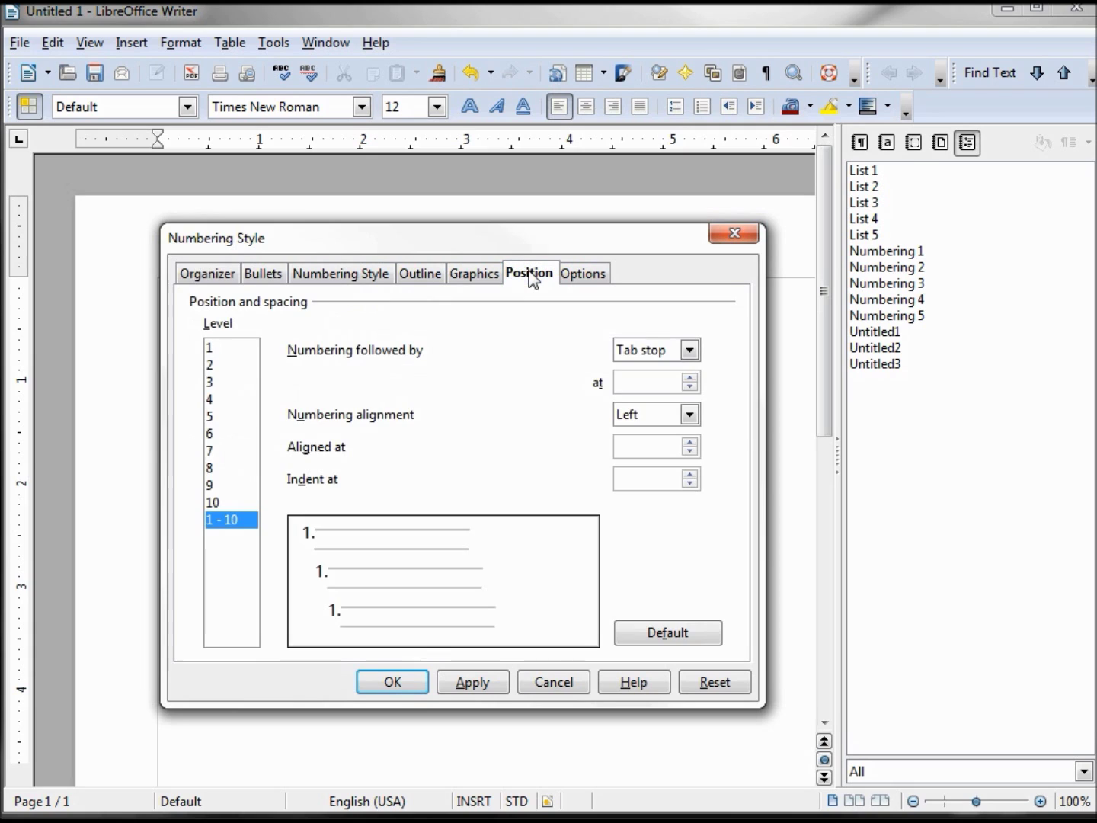
click(224, 351)
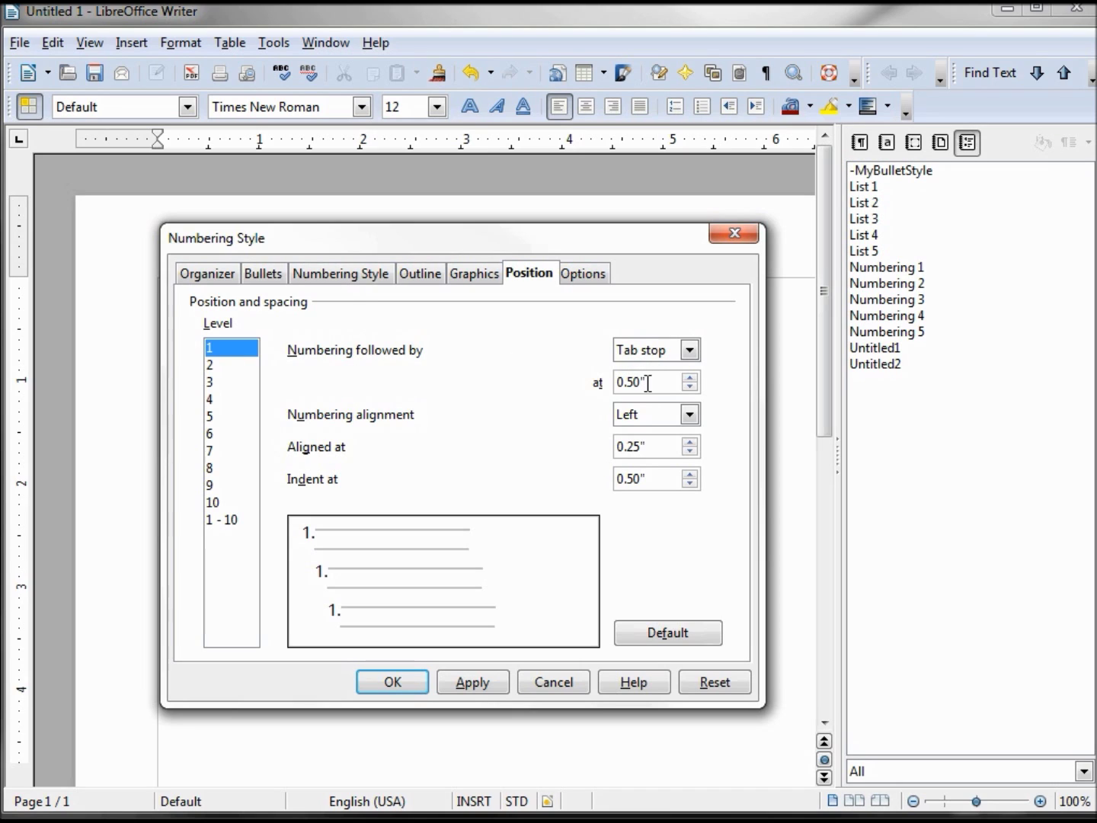
drag(668, 385, 565, 373)
text(.25)
click(652, 418)
click(729, 415)
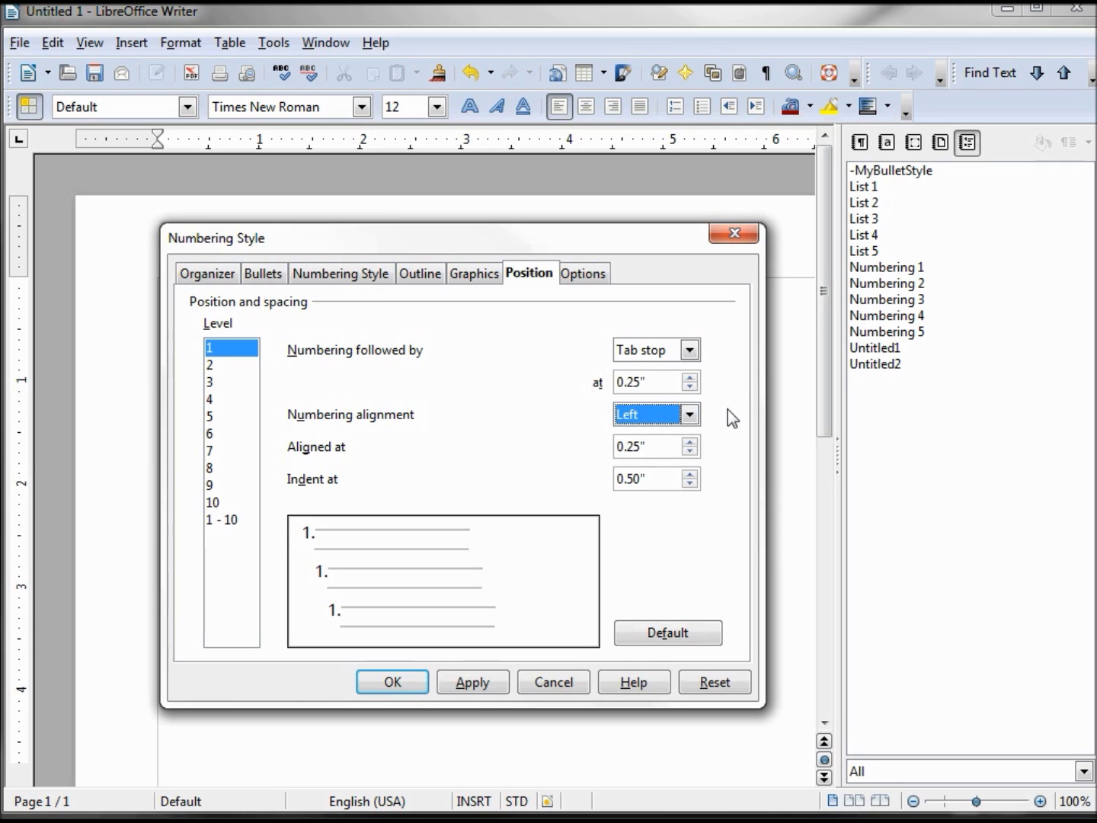
double_click(666, 446)
text(0)
key(Tab)
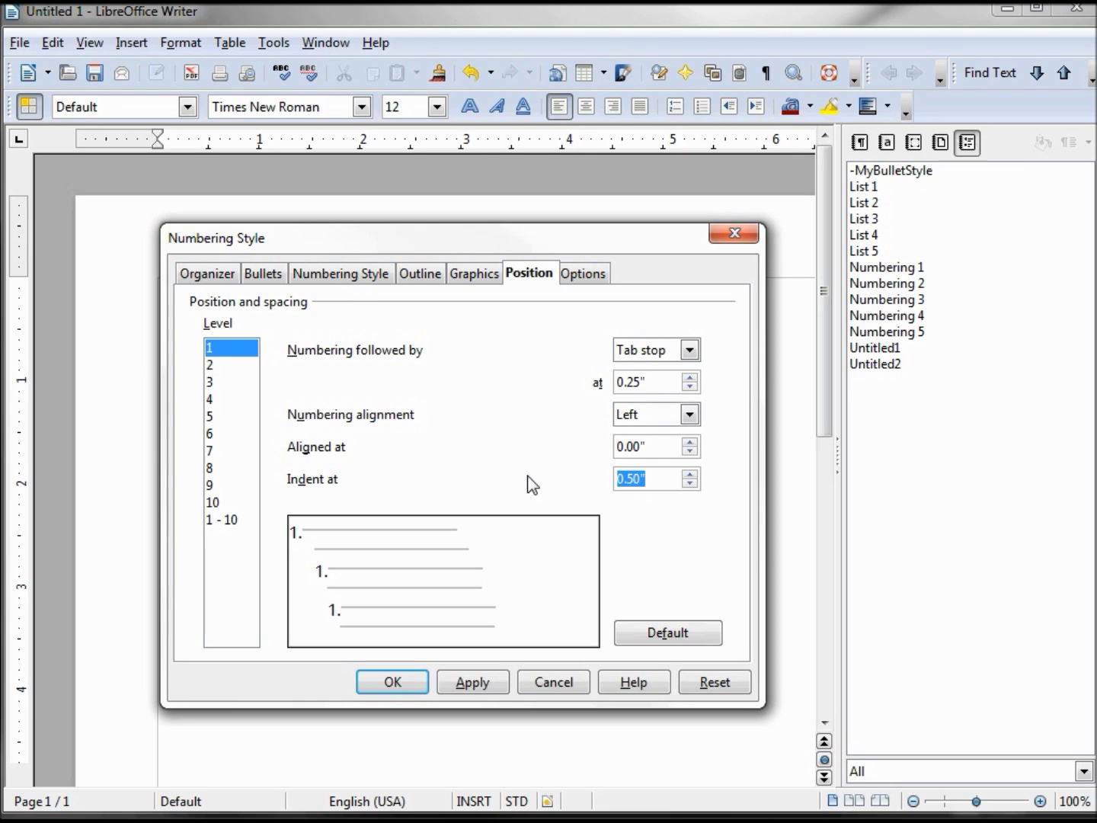
text(.25)
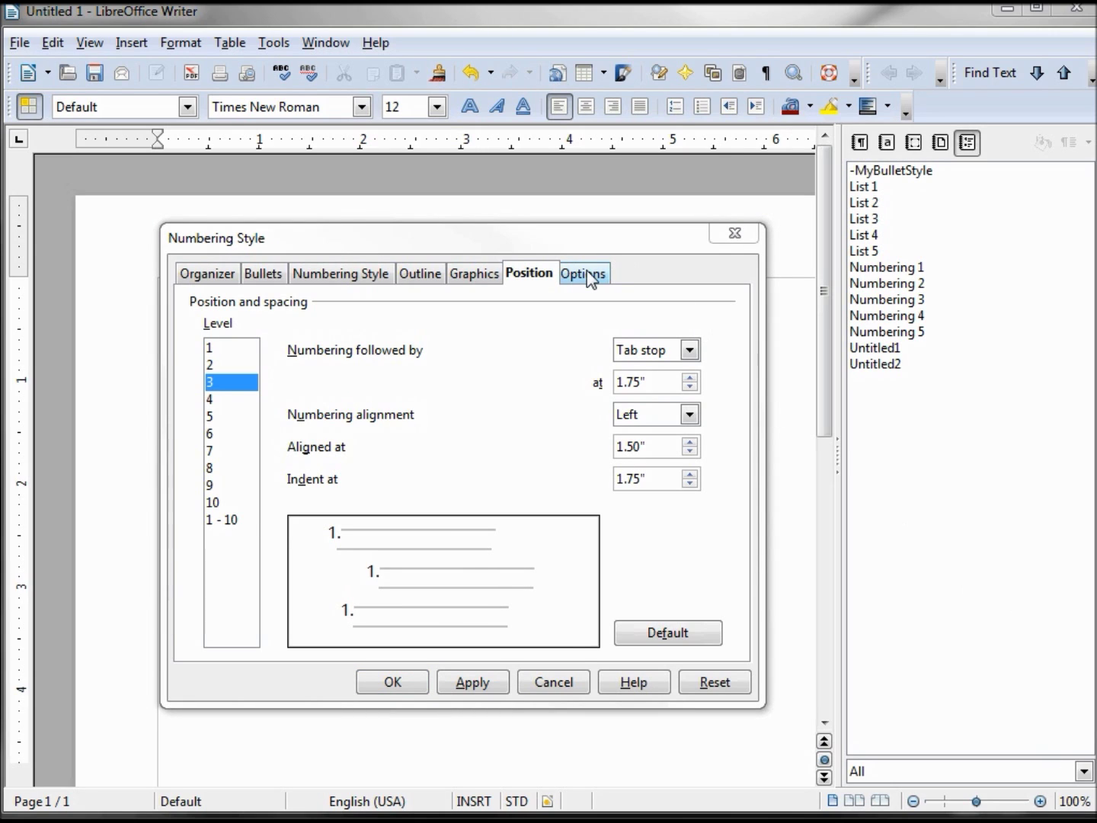
click(586, 275)
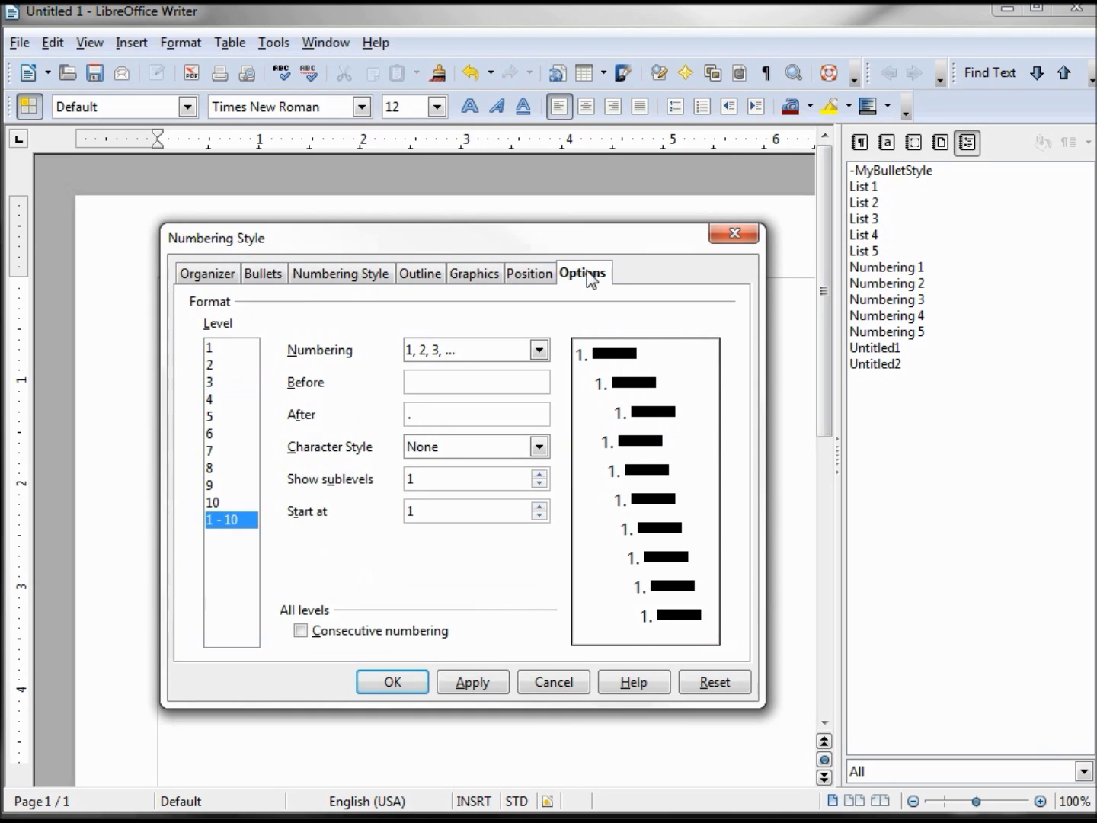
- Make level 1 a bullet using the Wingdings 2 telephone symbol
click(226, 346)
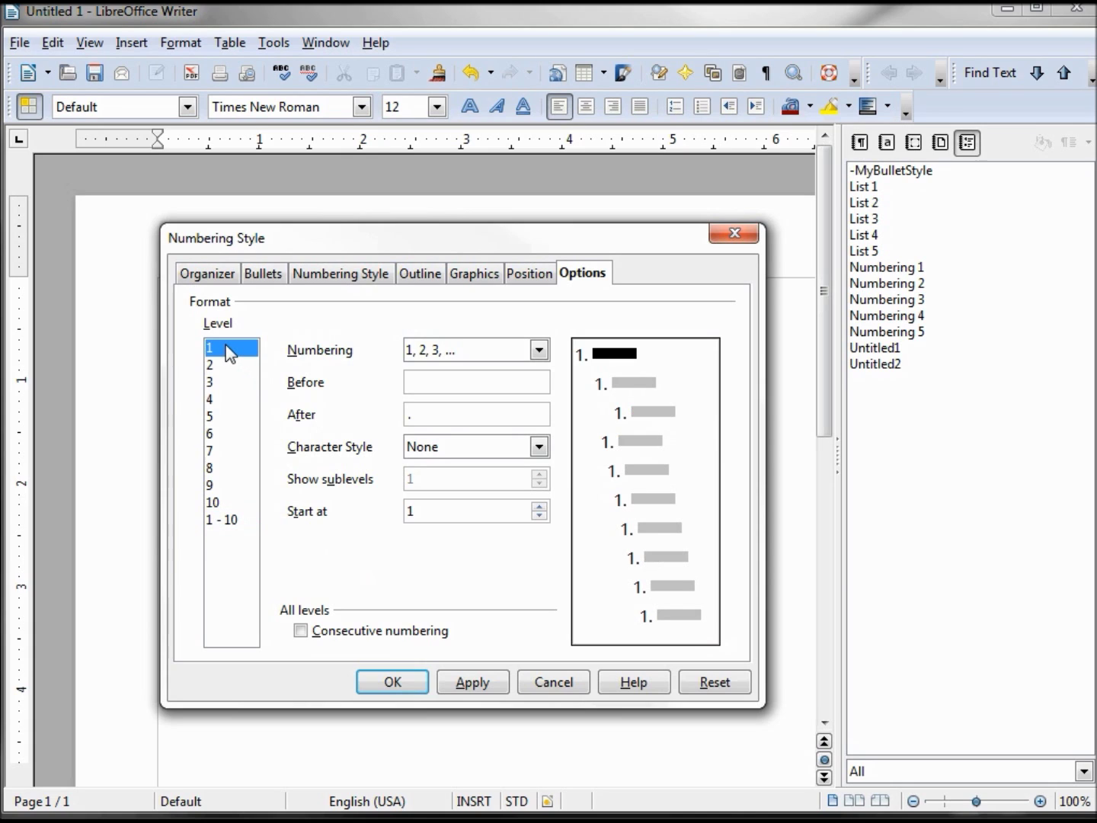
click(540, 350)
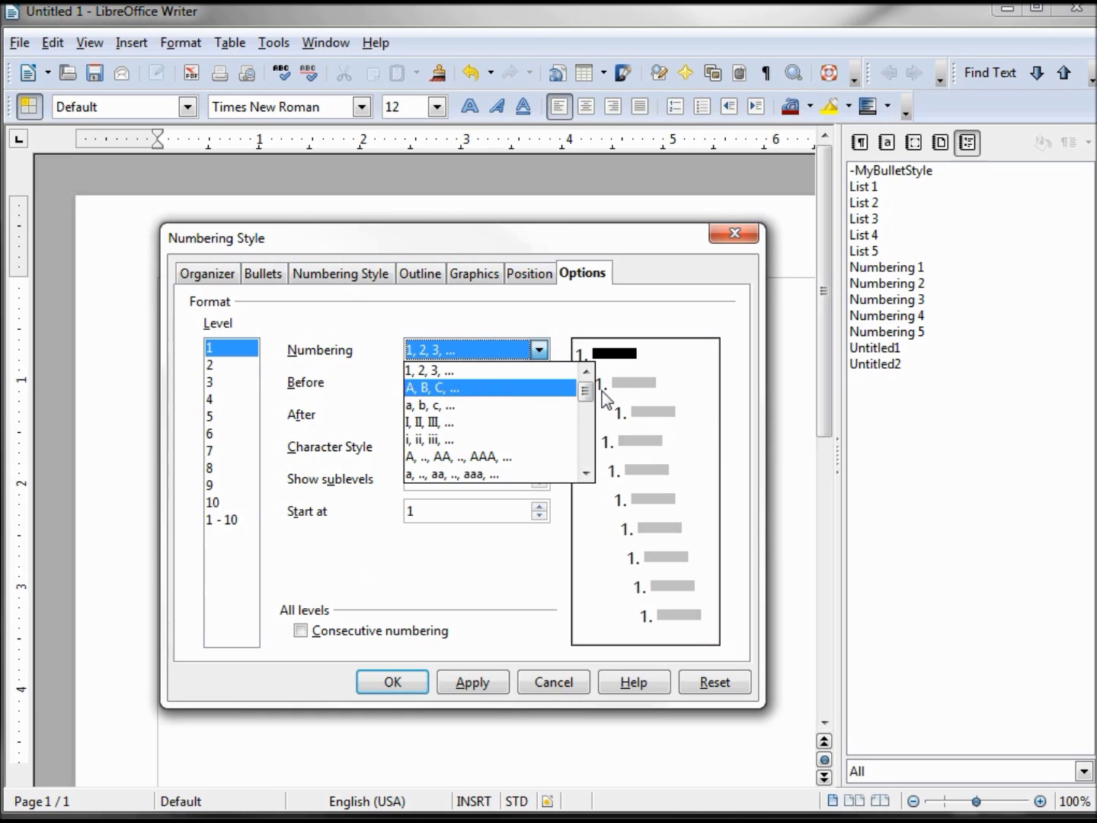
scroll(586, 388, down, 2)
click(495, 405)
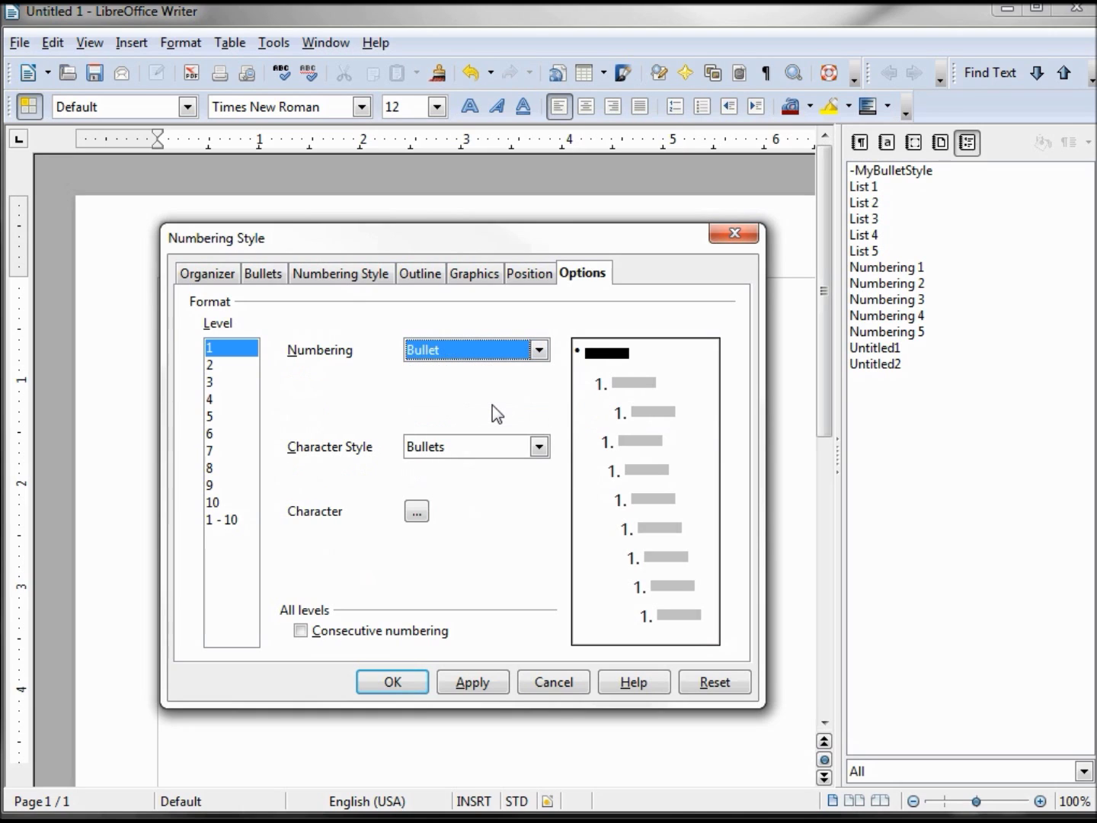
click(415, 512)
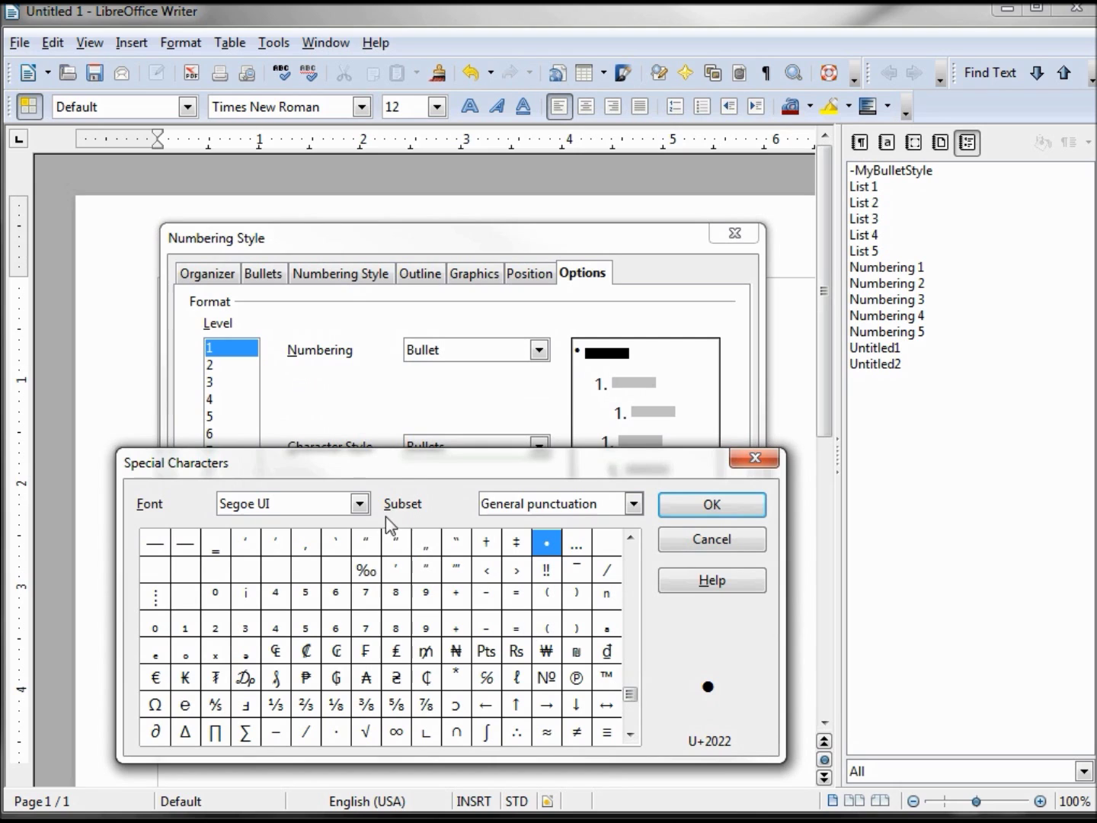
click(360, 502)
scroll(421, 591, down, 8)
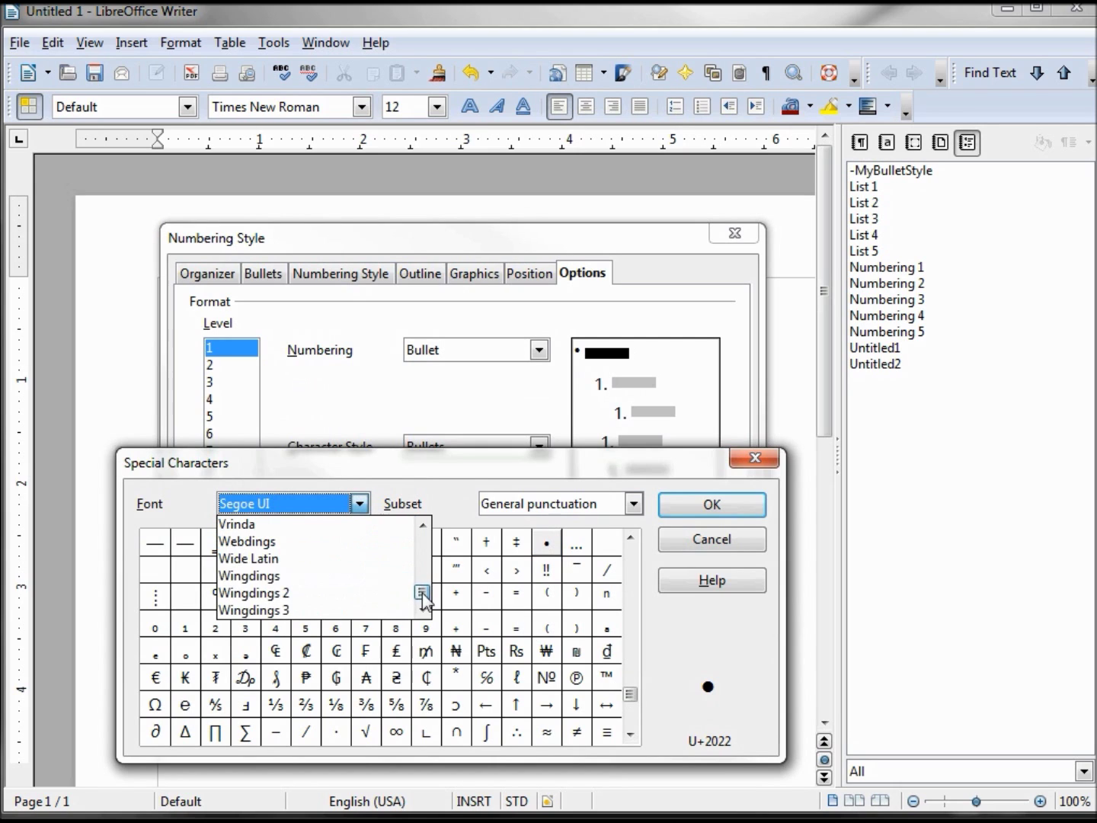
click(325, 599)
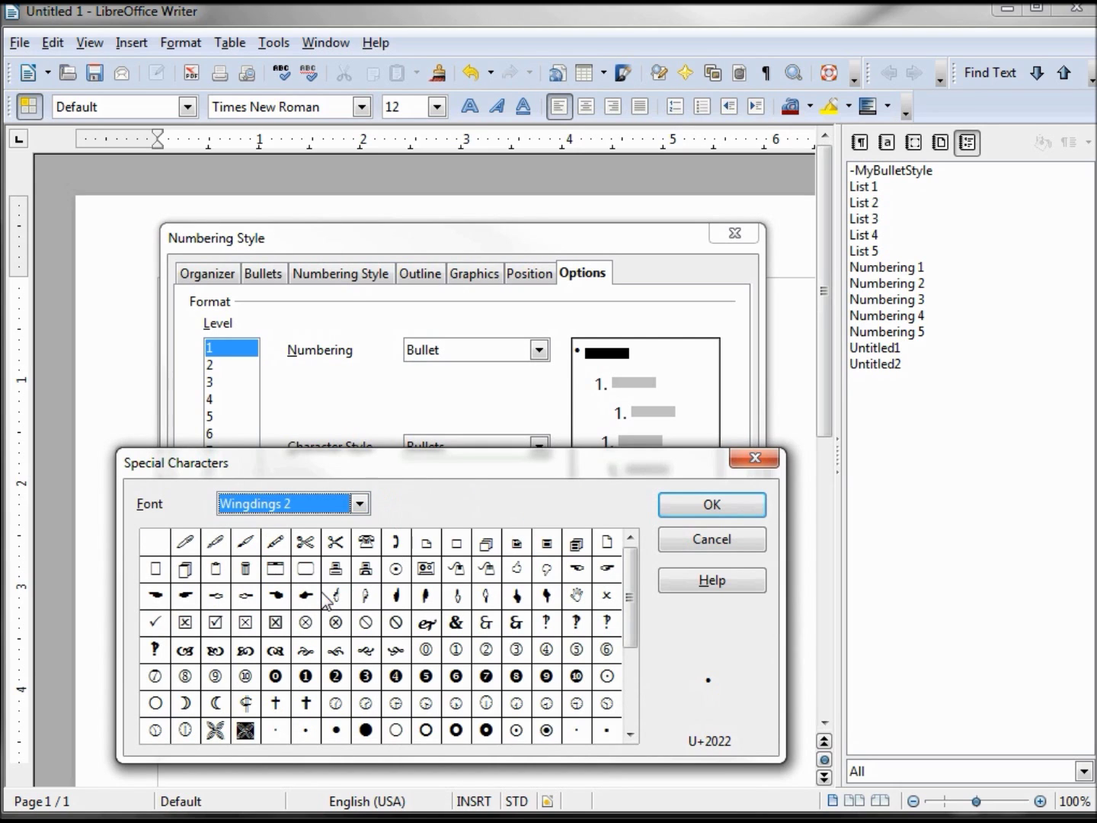
click(370, 544)
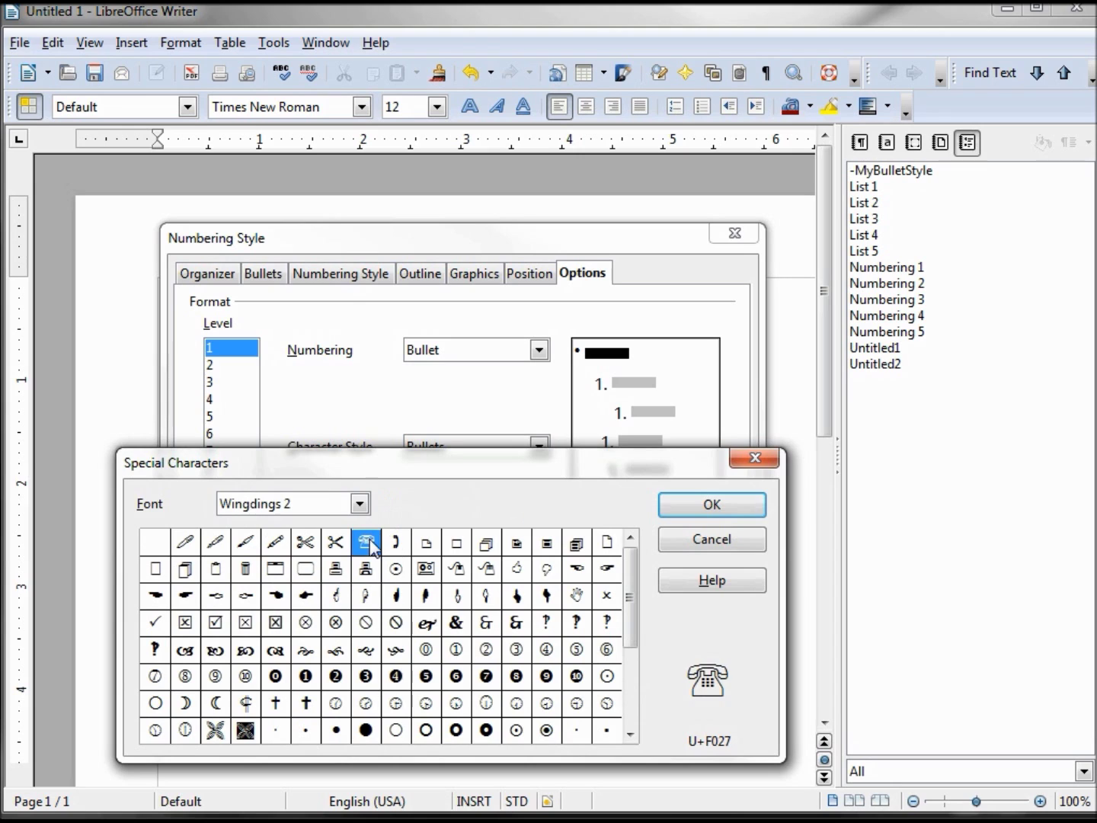
click(709, 507)
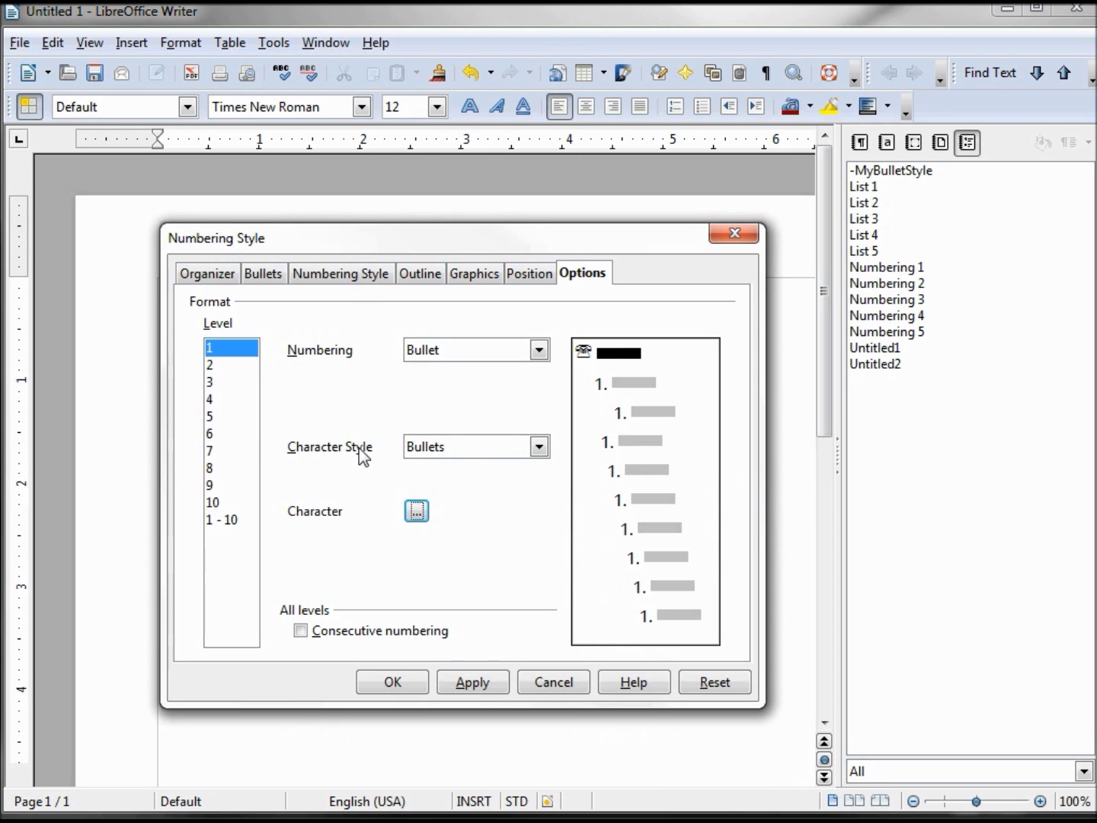
- Assign the -MyBulletStyle1 character style to the level 1 bullet
click(539, 449)
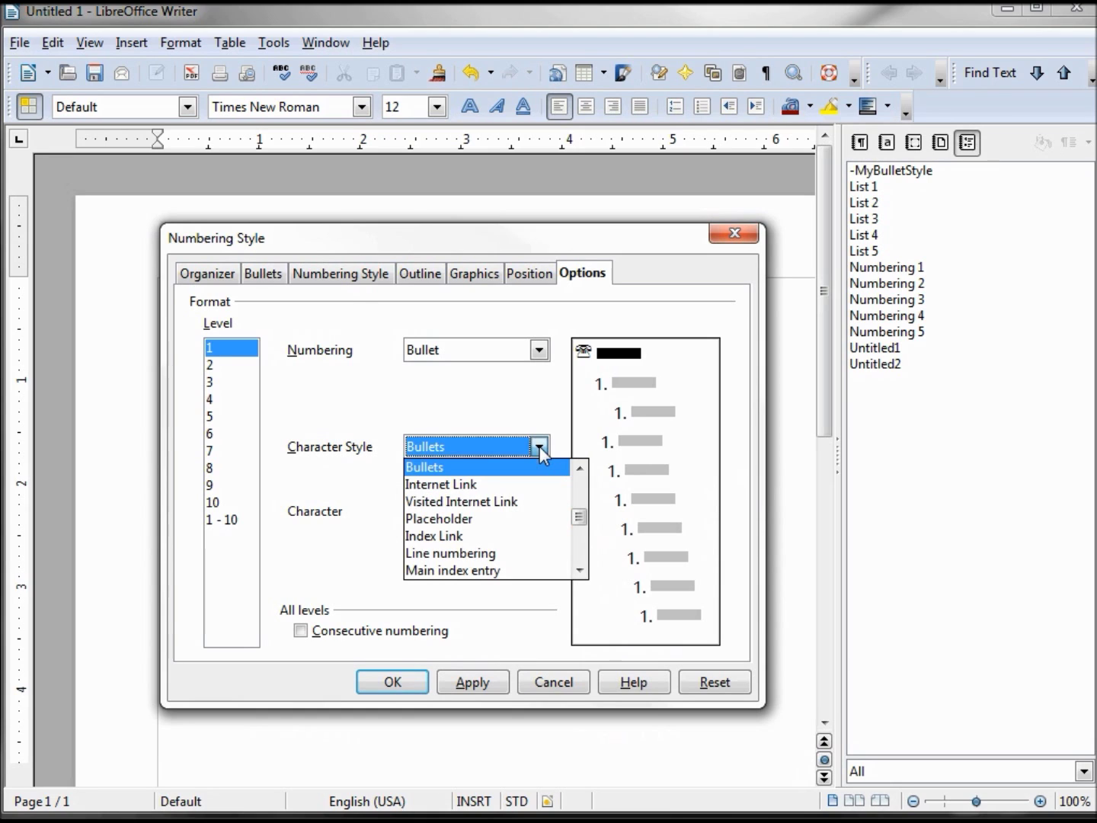
scroll(577, 517, up, 1)
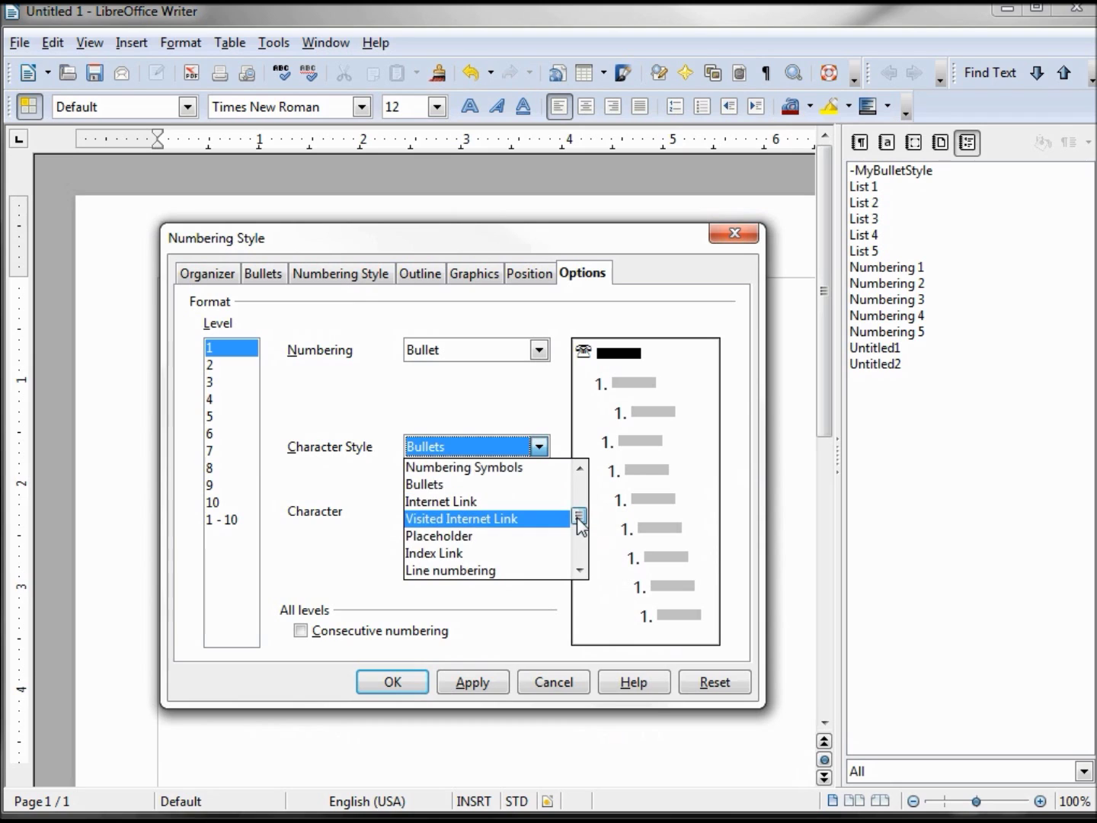
drag(578, 524, 580, 490)
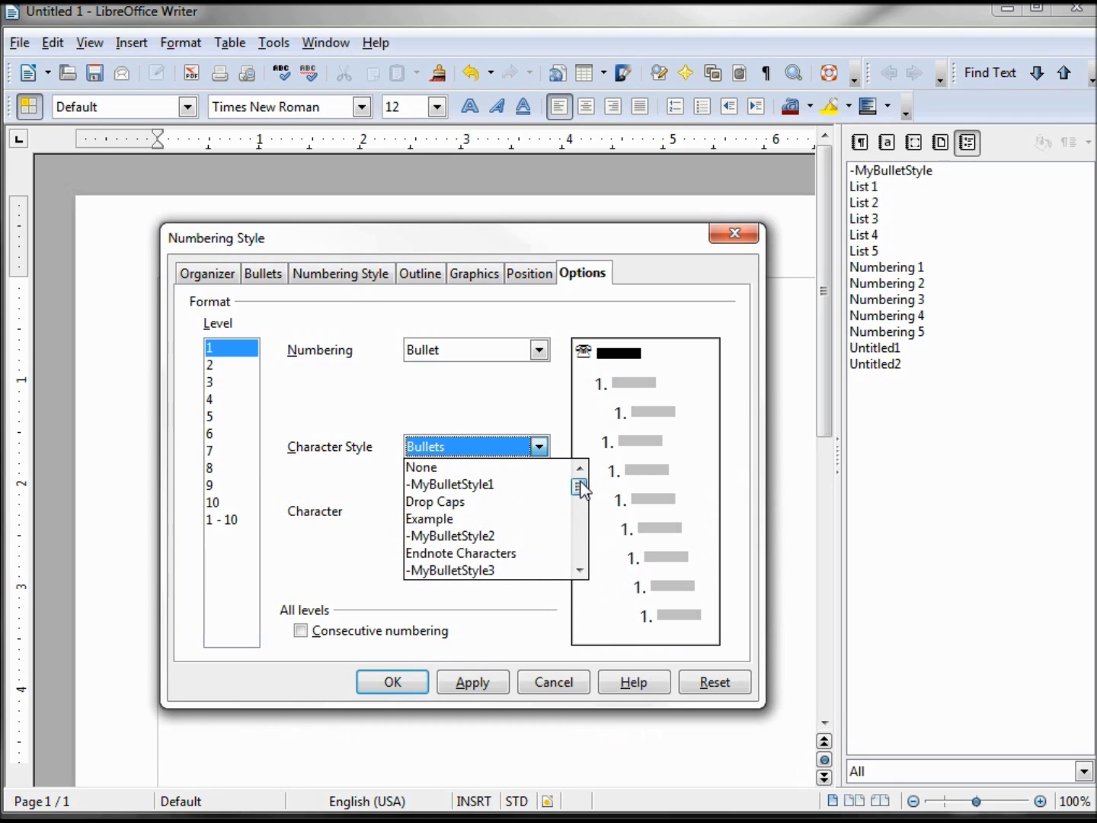
click(472, 495)
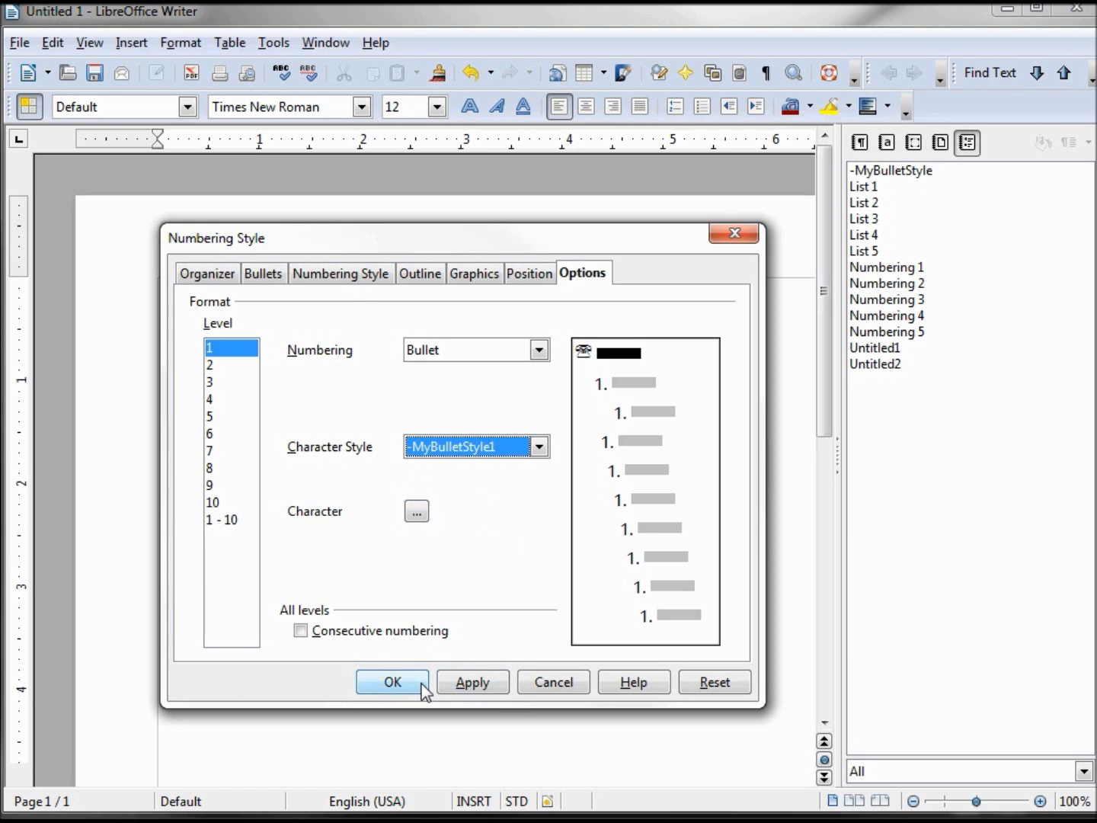
click(217, 364)
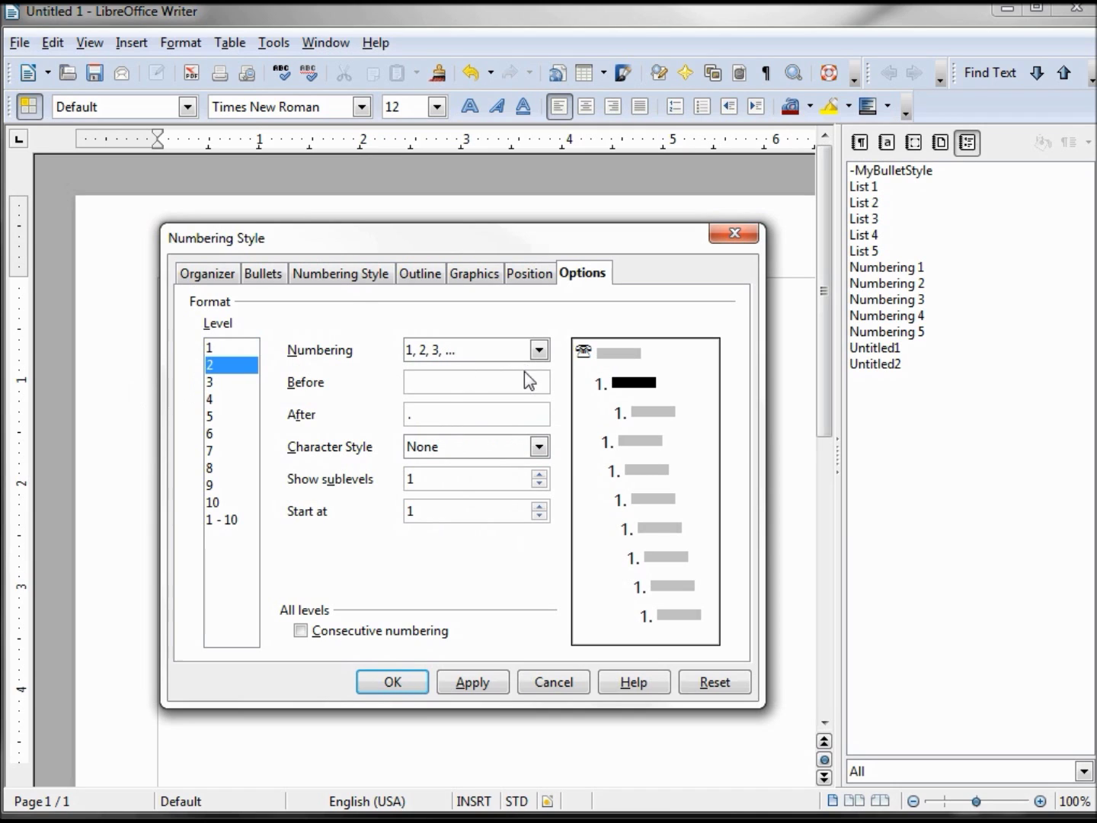
- Make level 2 a bullet with the -MyBulletStyle2 character style
click(539, 352)
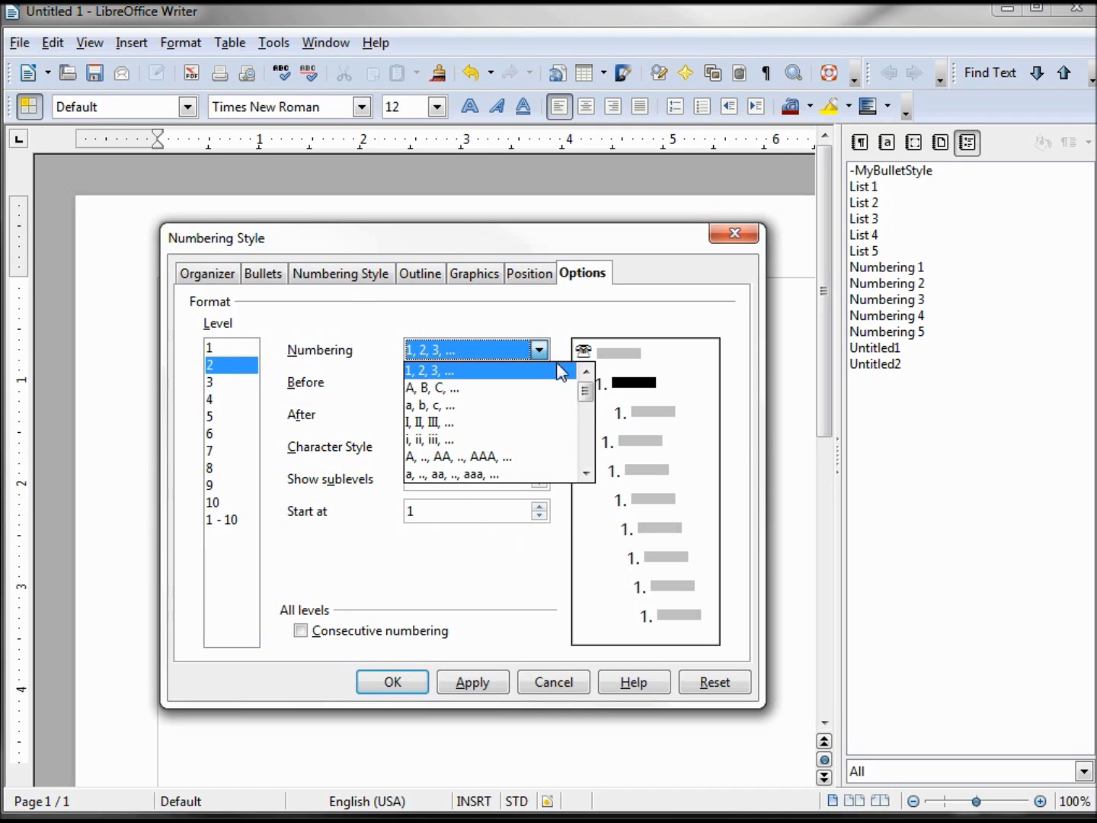
drag(587, 394, 587, 408)
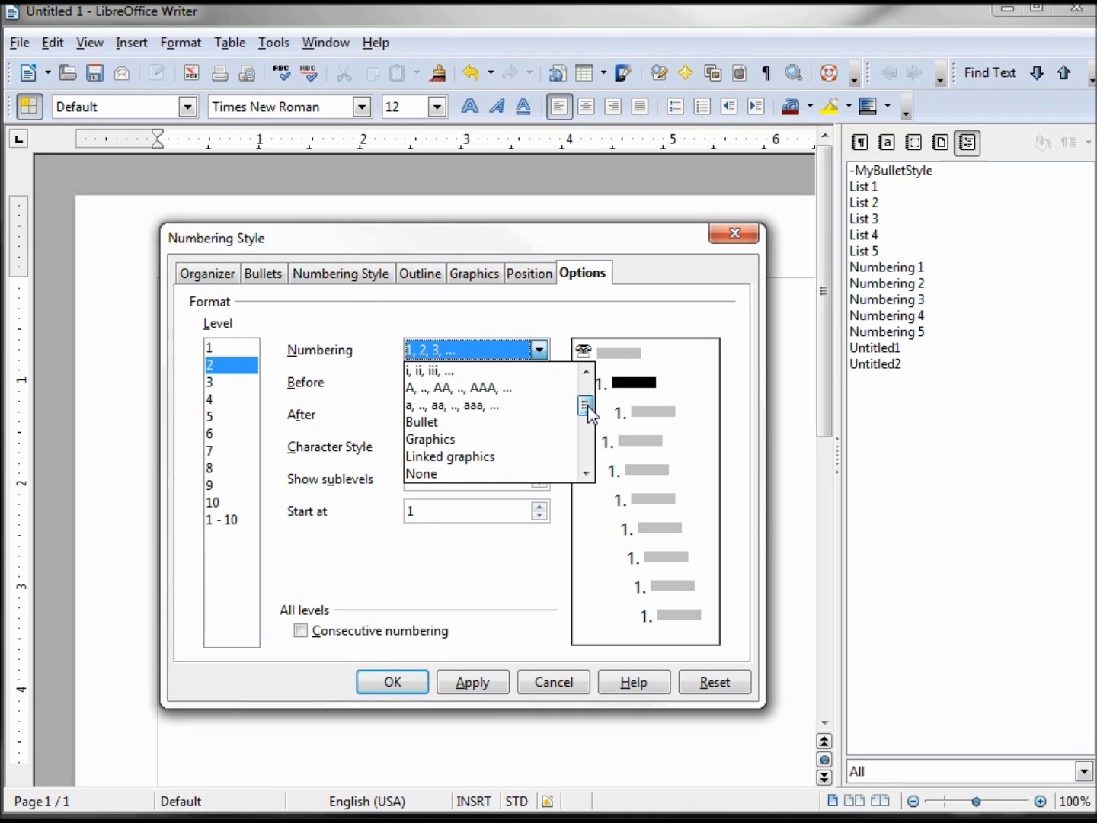
click(537, 422)
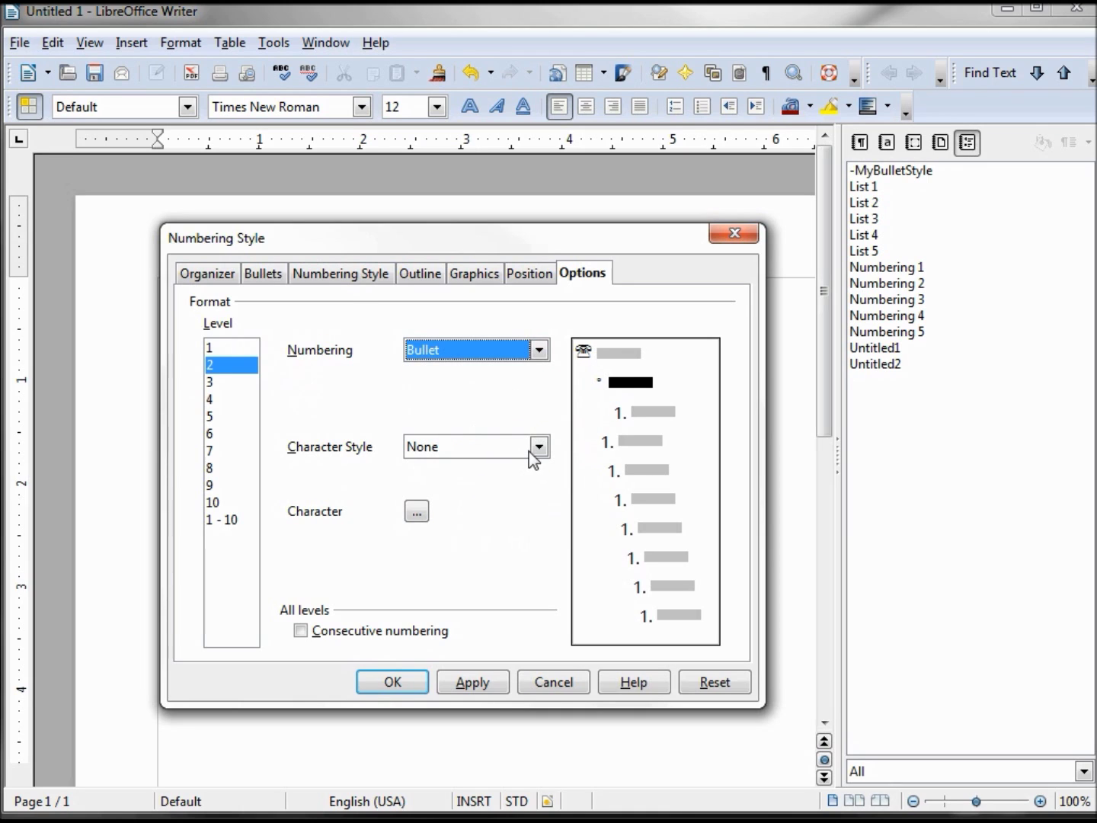
click(537, 447)
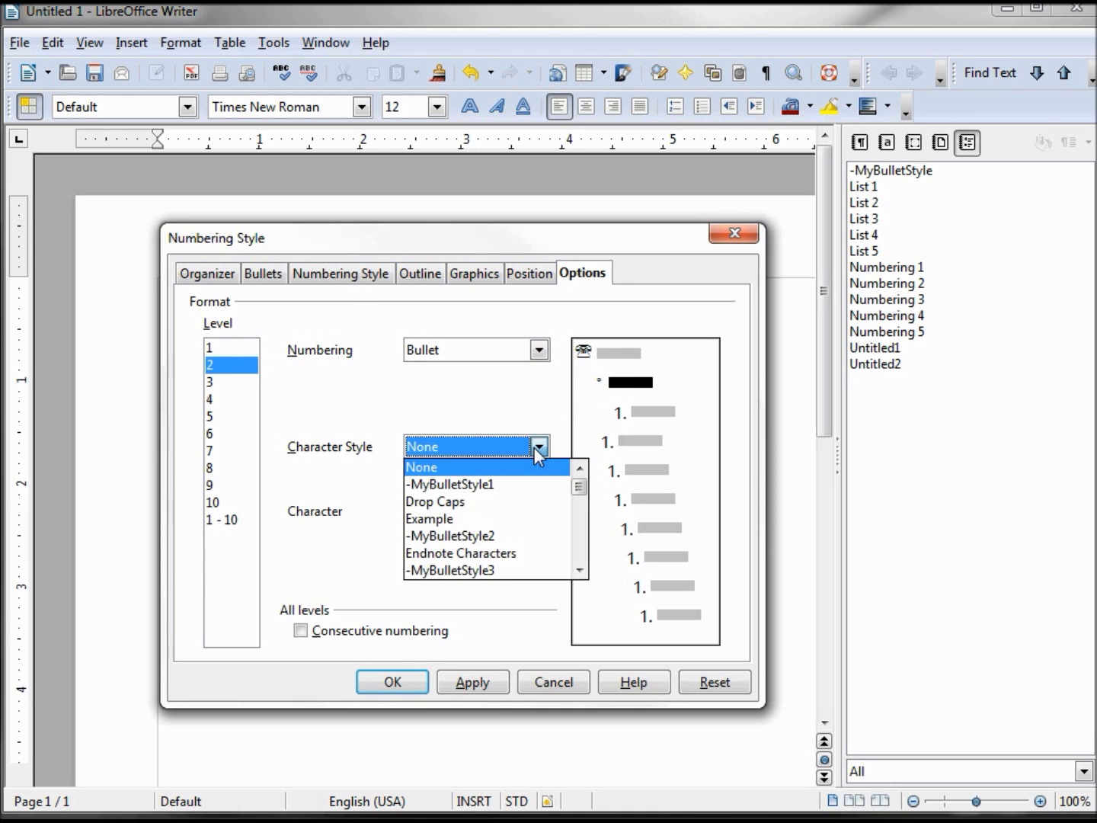
click(502, 534)
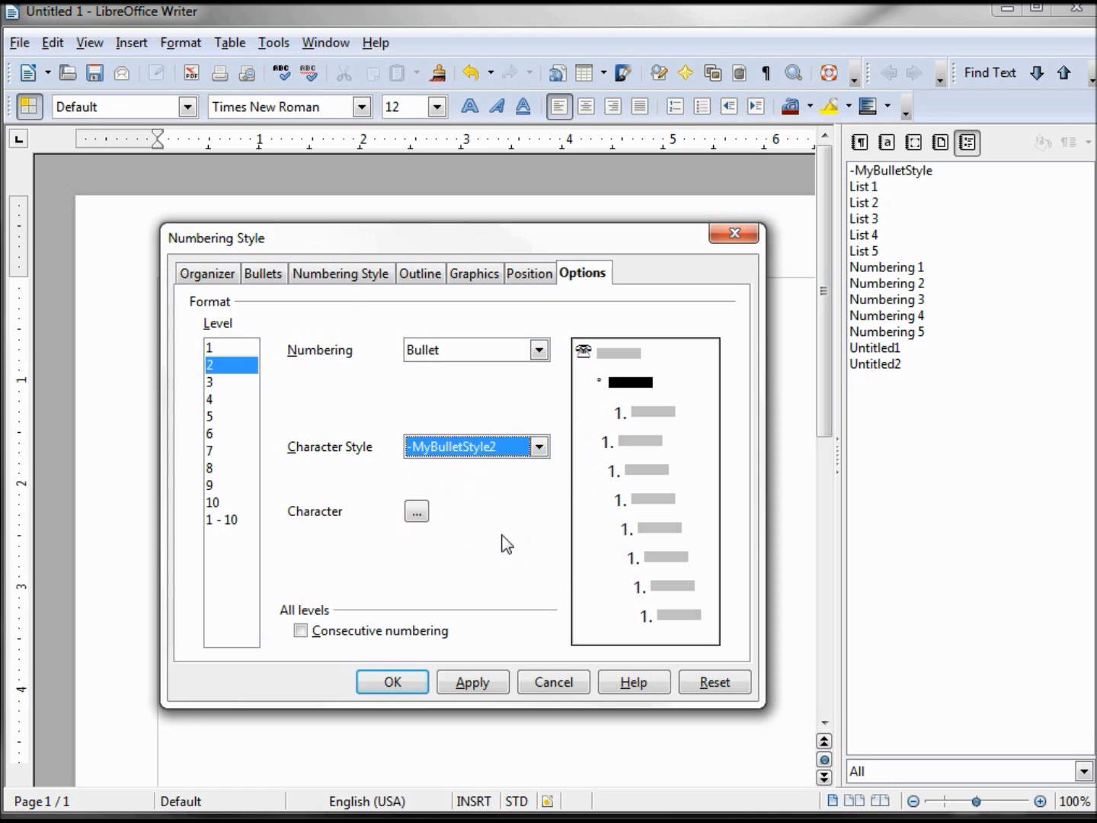
- Choose the Wingdings open-book symbol as the level 2 bullet
click(414, 510)
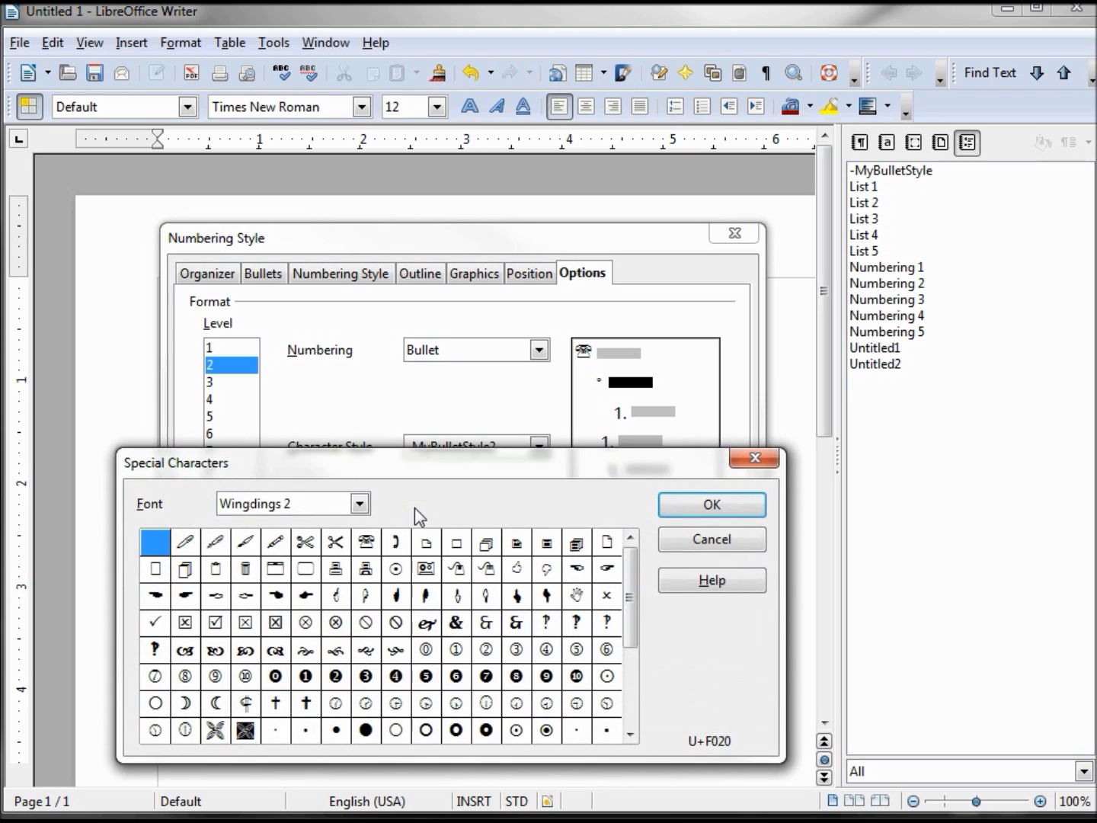
click(359, 504)
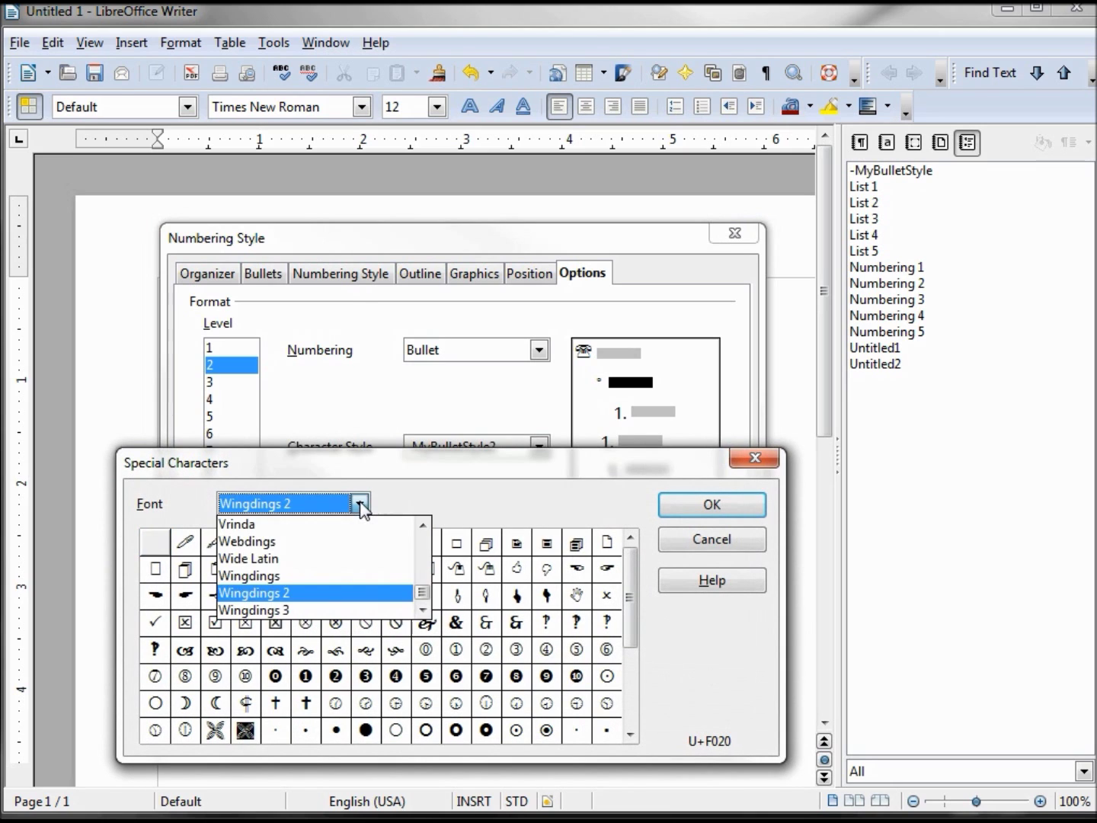
click(318, 588)
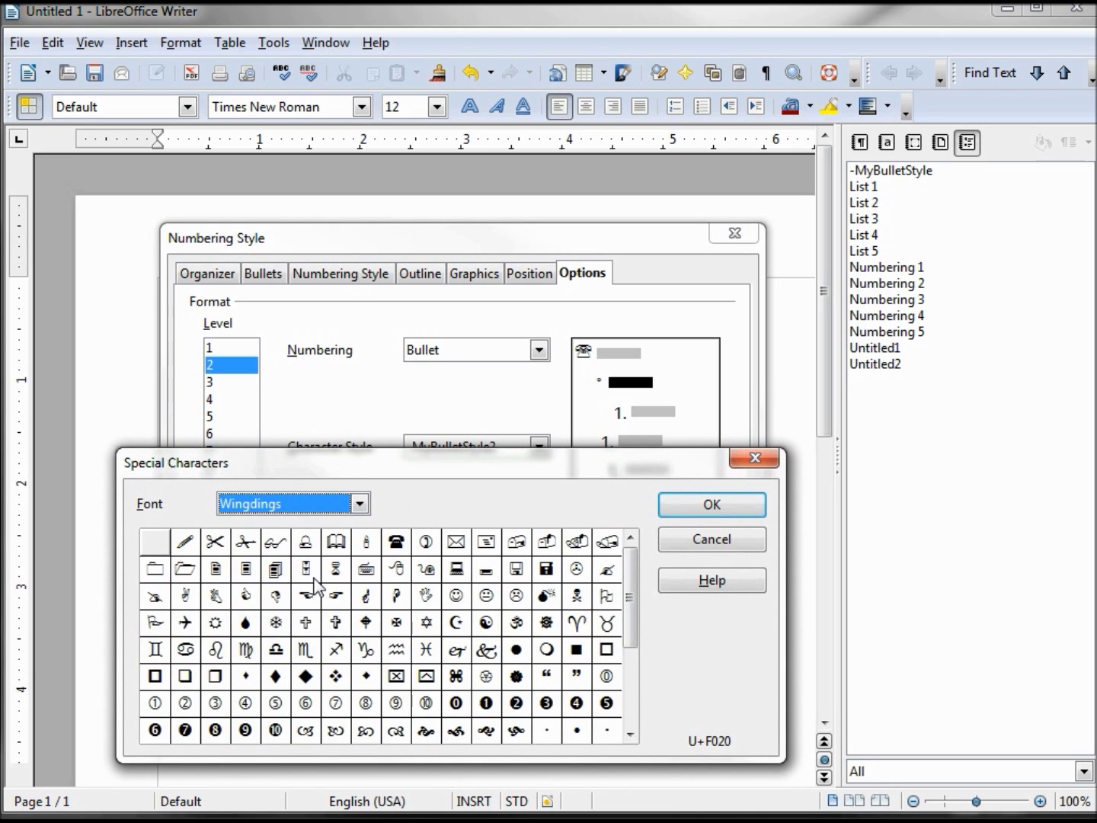
click(336, 542)
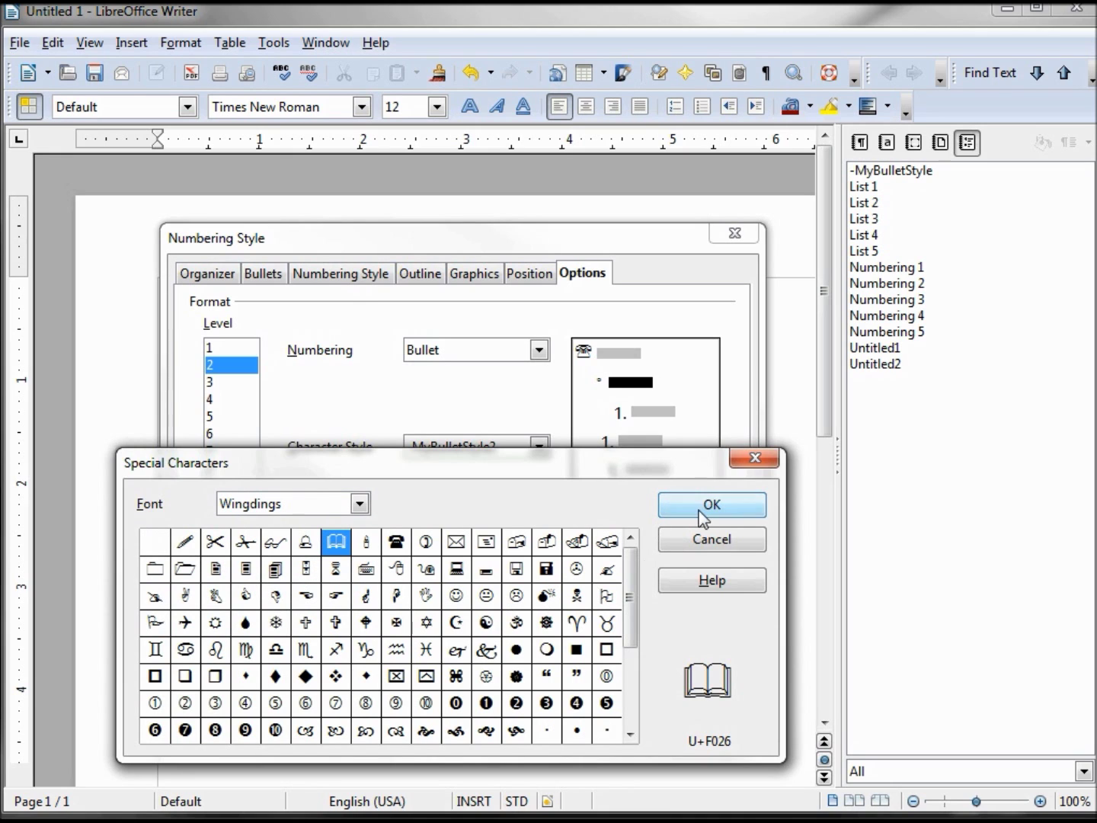
click(678, 505)
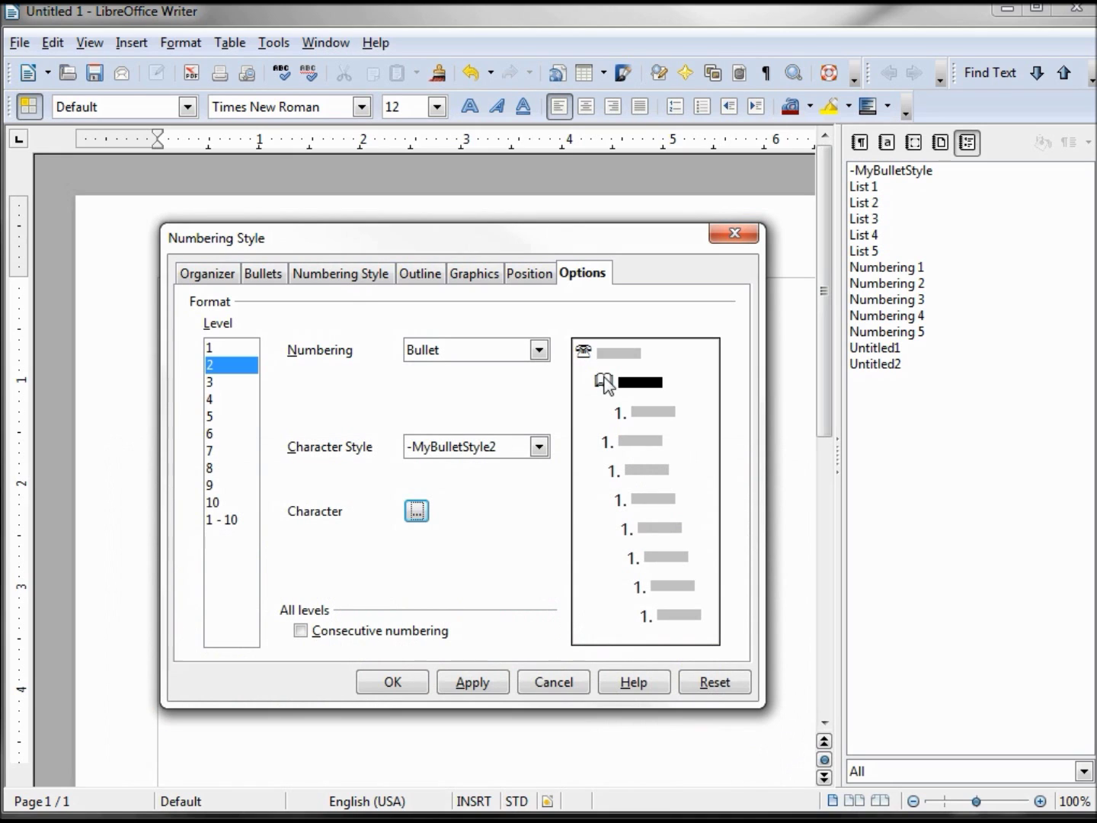
- Make level 3 a bullet with the -MyBulletStyle3 character style
click(213, 382)
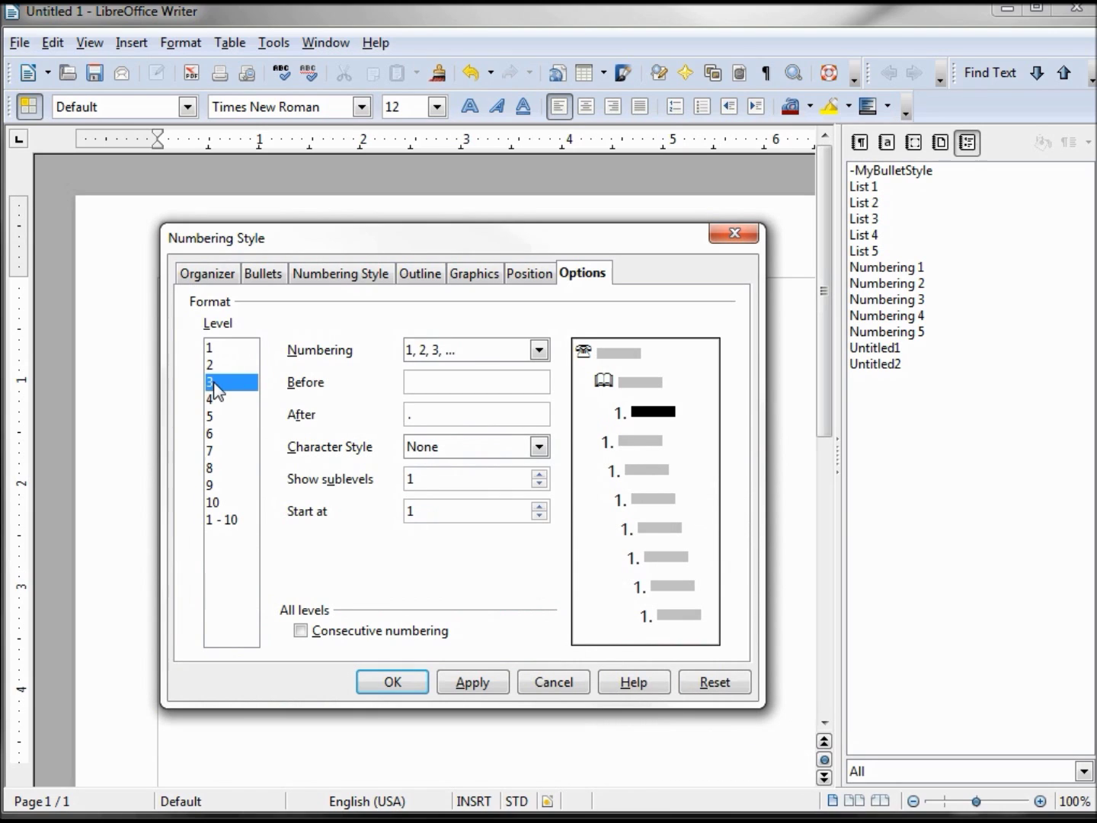
click(539, 351)
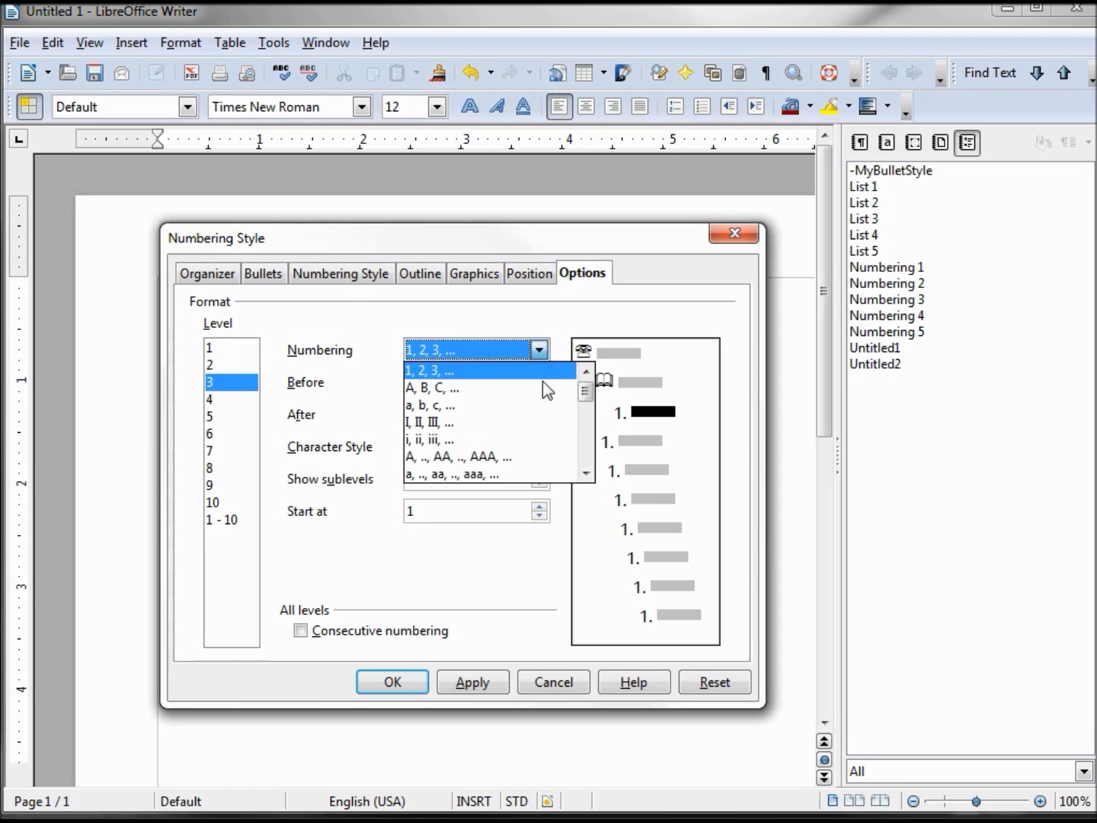
drag(587, 384, 587, 411)
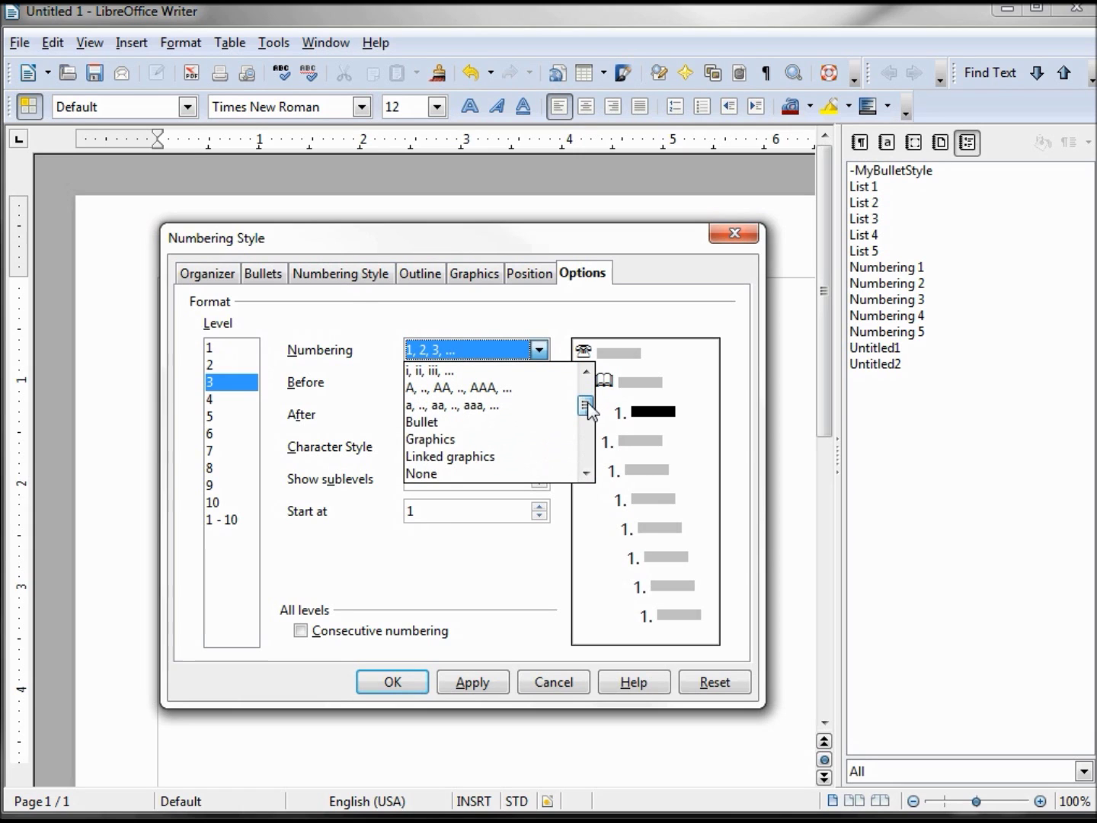
click(495, 423)
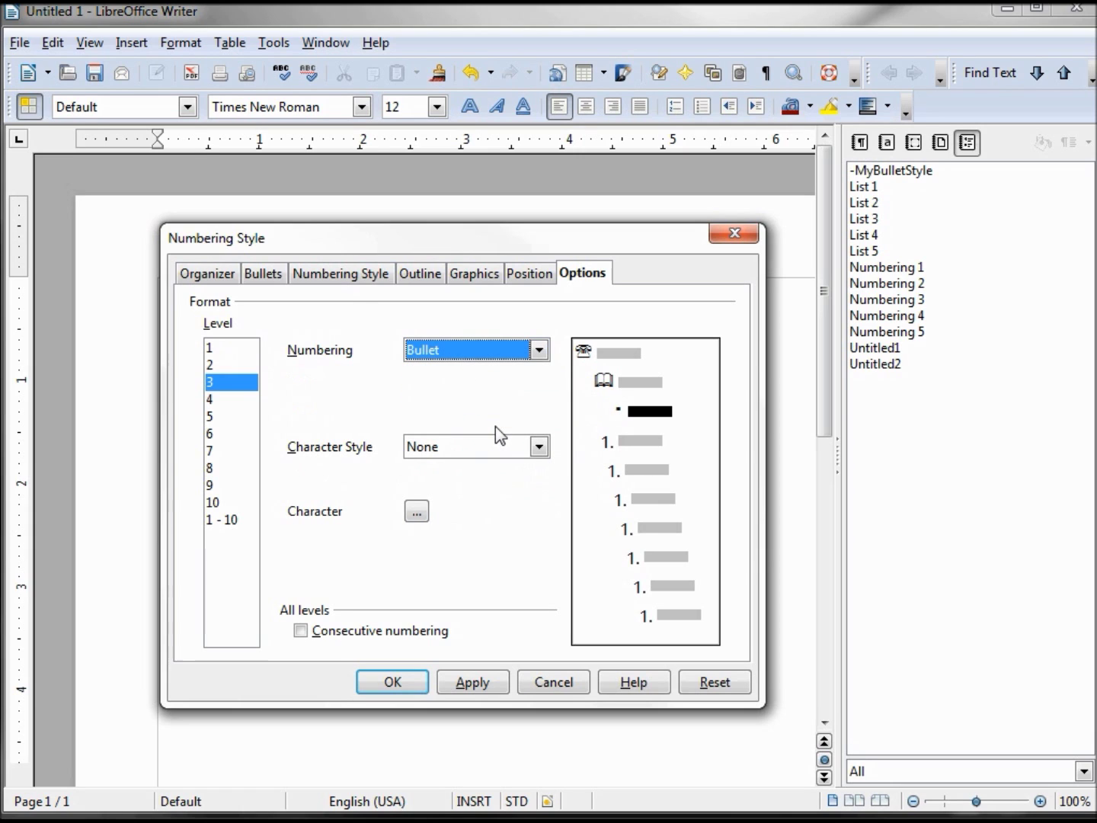
click(538, 447)
click(579, 570)
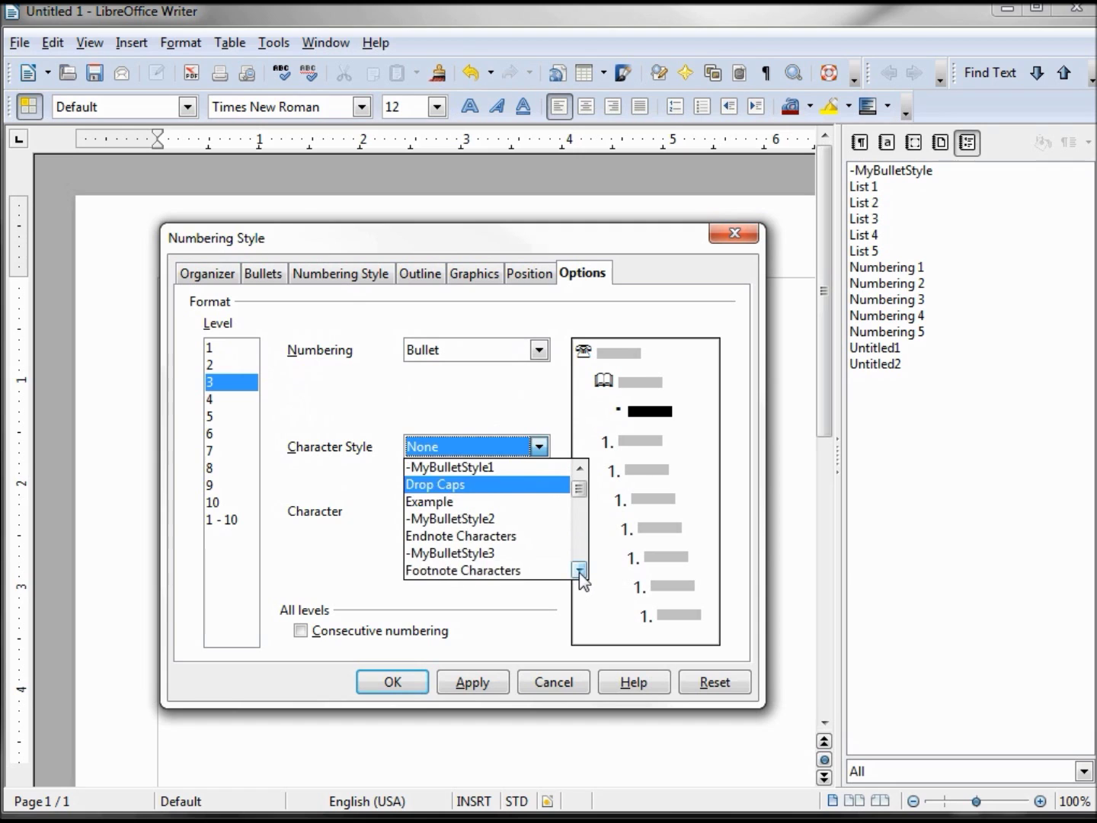
click(454, 553)
- Choose the Wingdings 2 pointing-hand symbol as the level 3 bullet
click(417, 511)
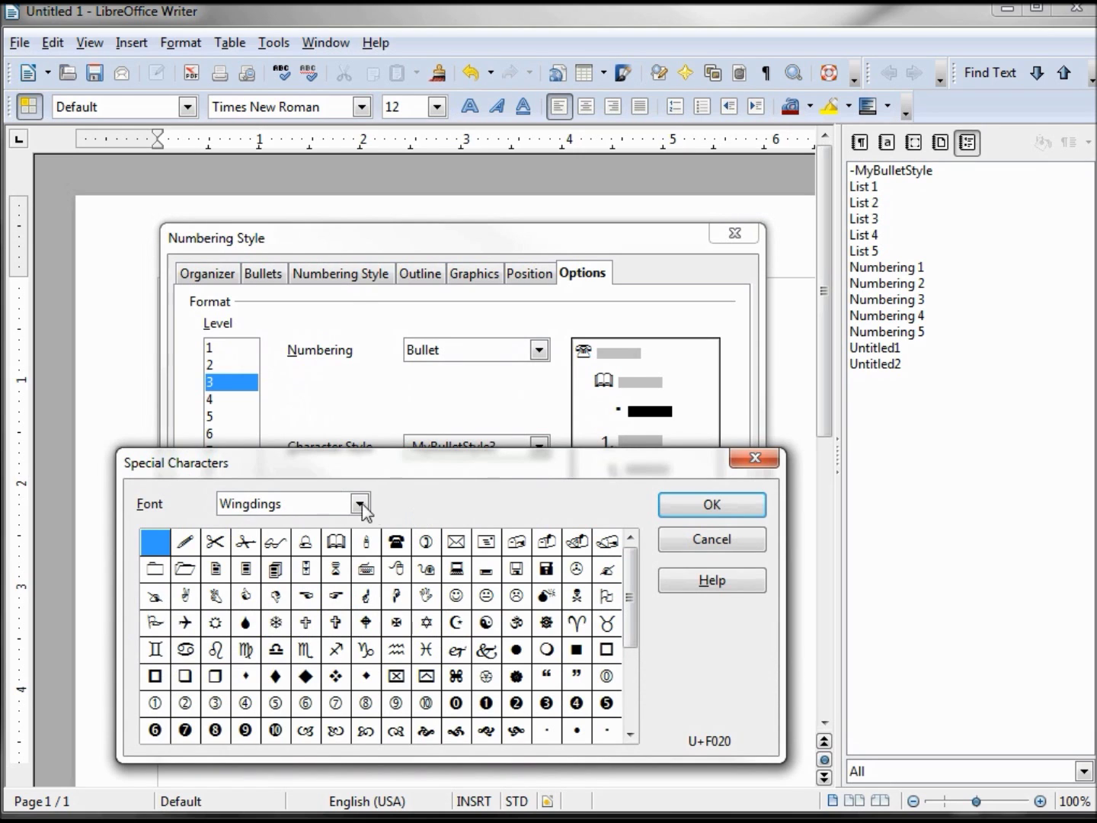
click(361, 506)
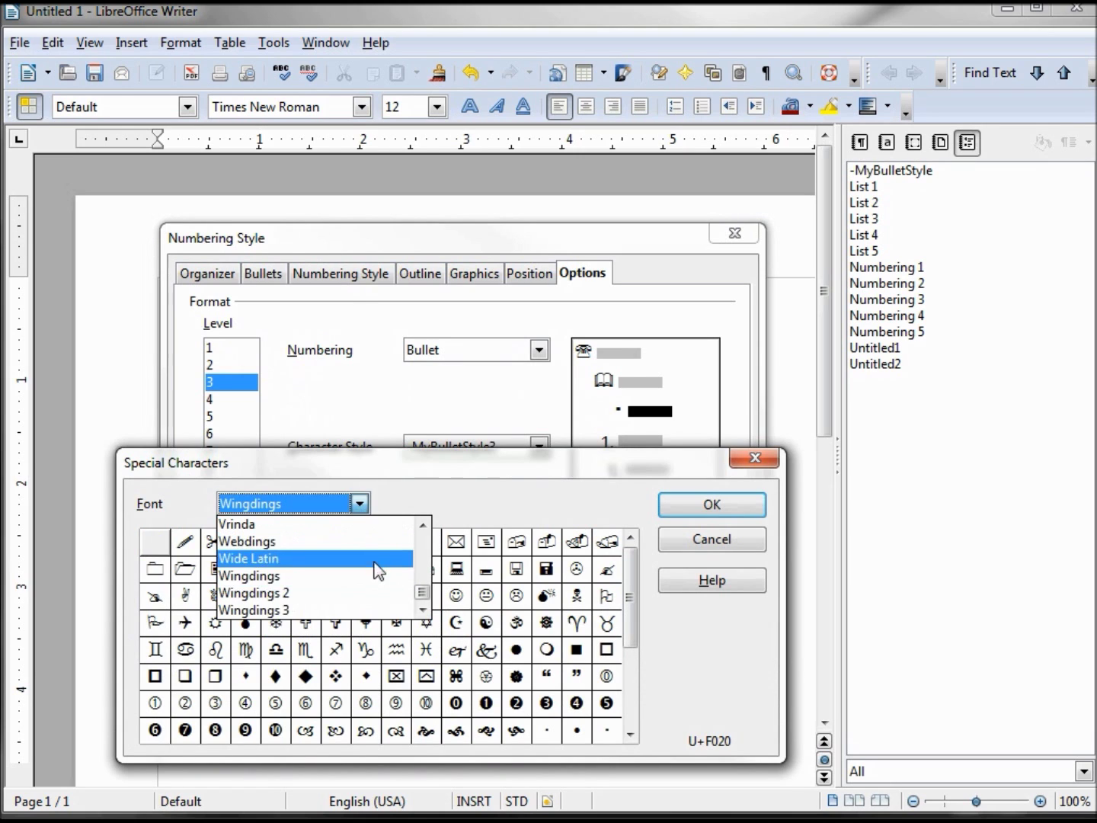
click(359, 593)
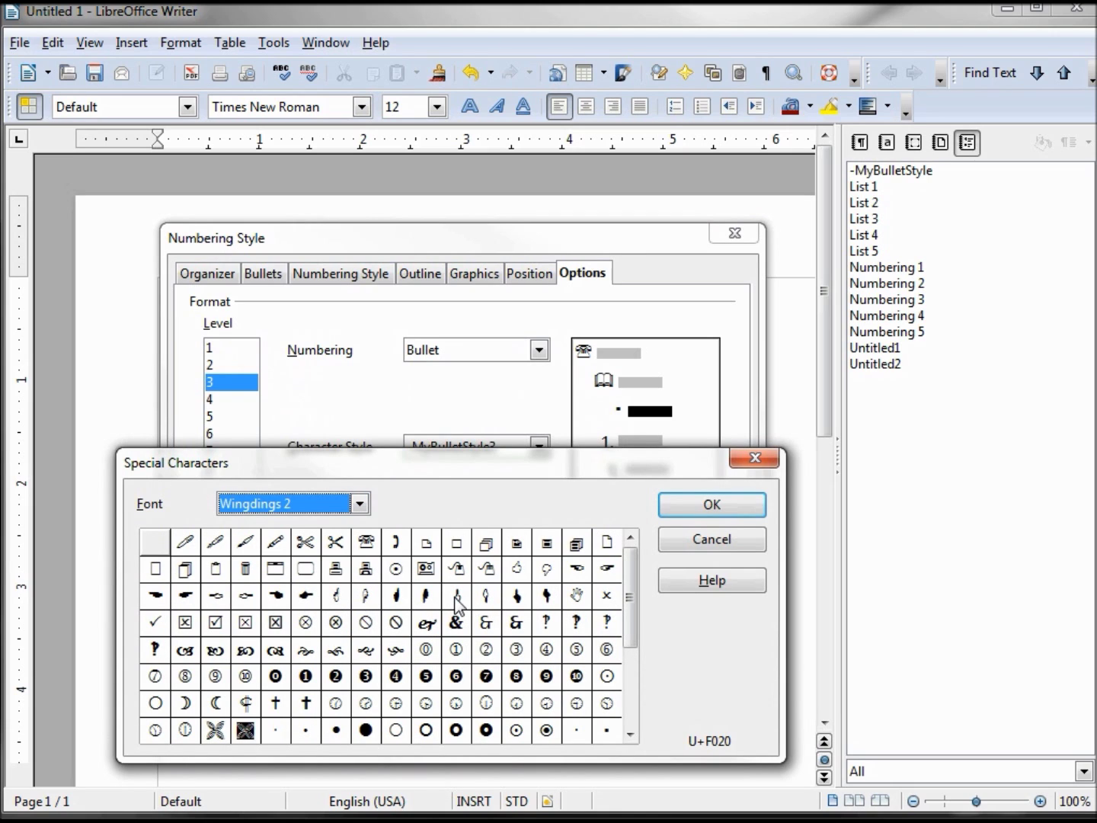
click(243, 599)
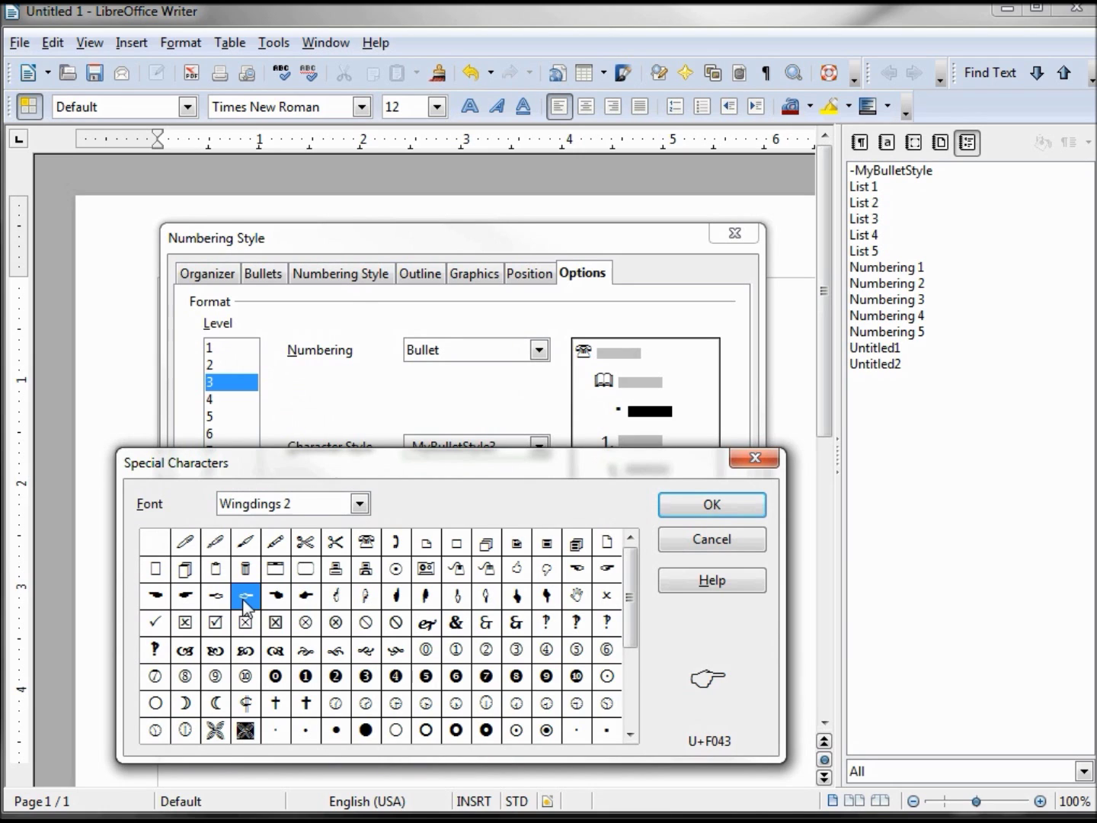
click(726, 512)
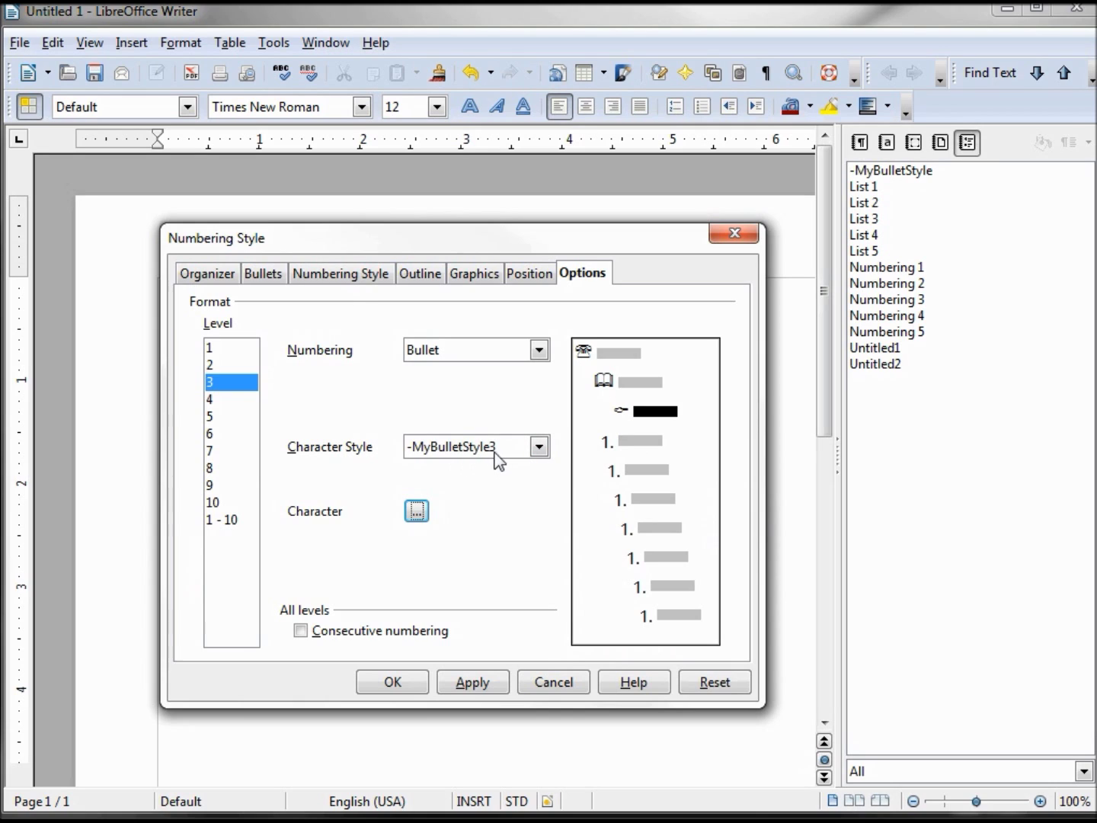
click(237, 365)
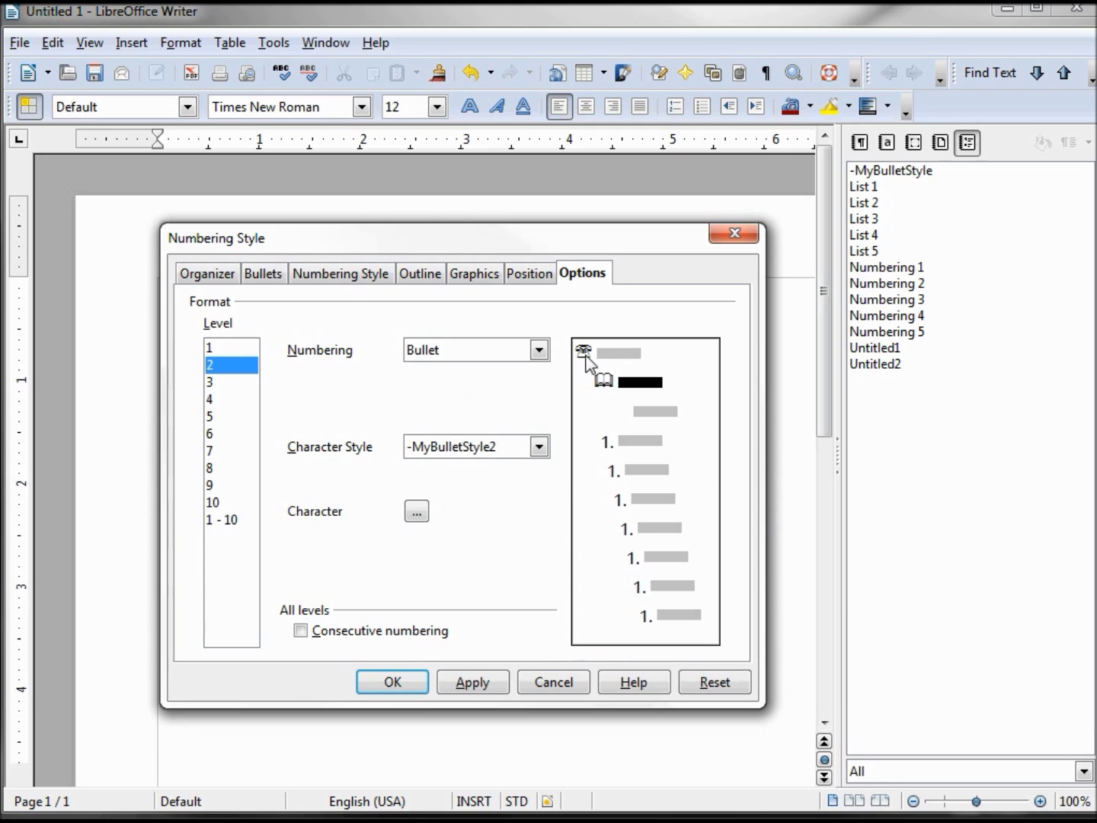
- Review the Level 1 bullet settings and save the three-level -MyBulletStyle definitions
click(216, 348)
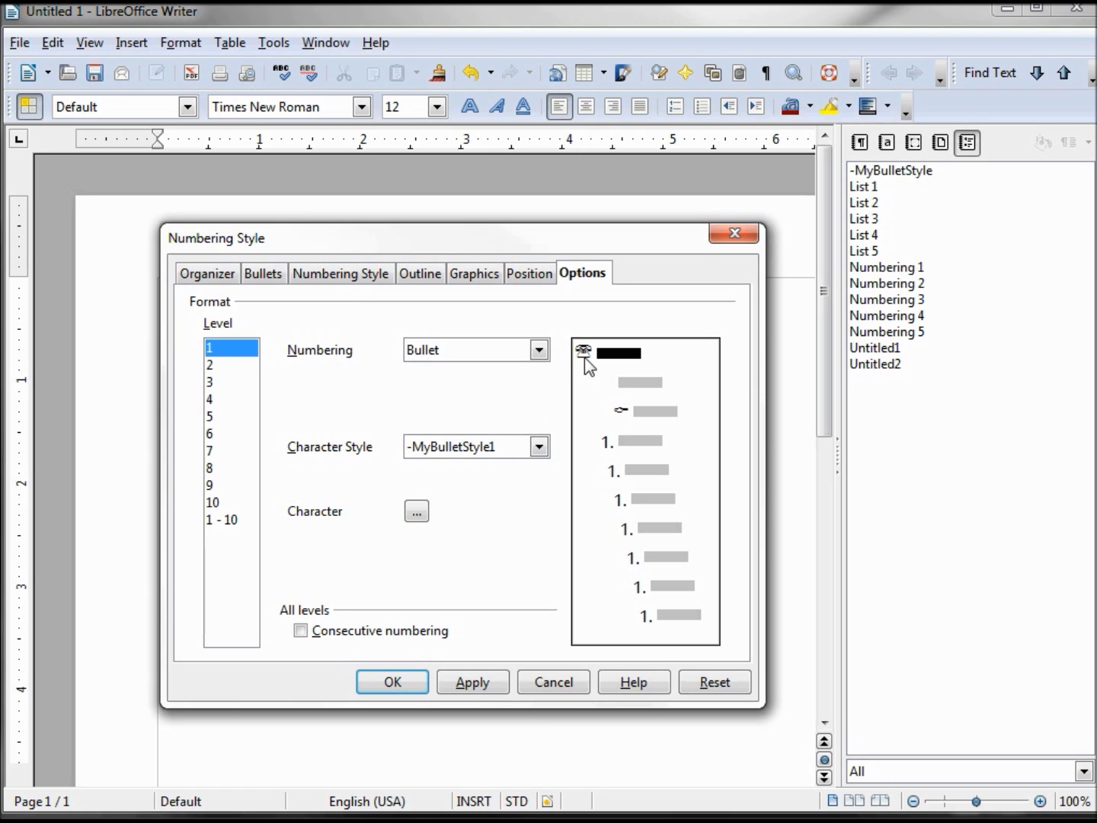
click(392, 683)
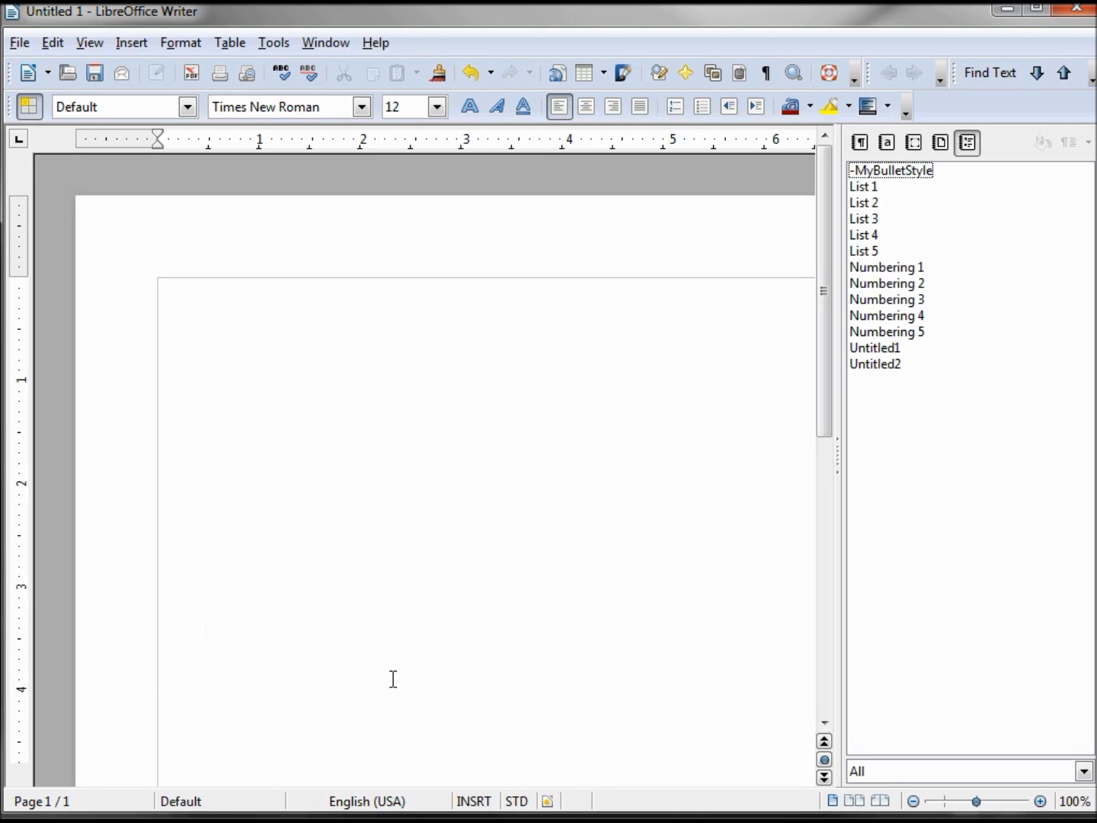
- Select the entire Ford model list and apply -MyBulletStyle from the List Styles pane
click(218, 326)
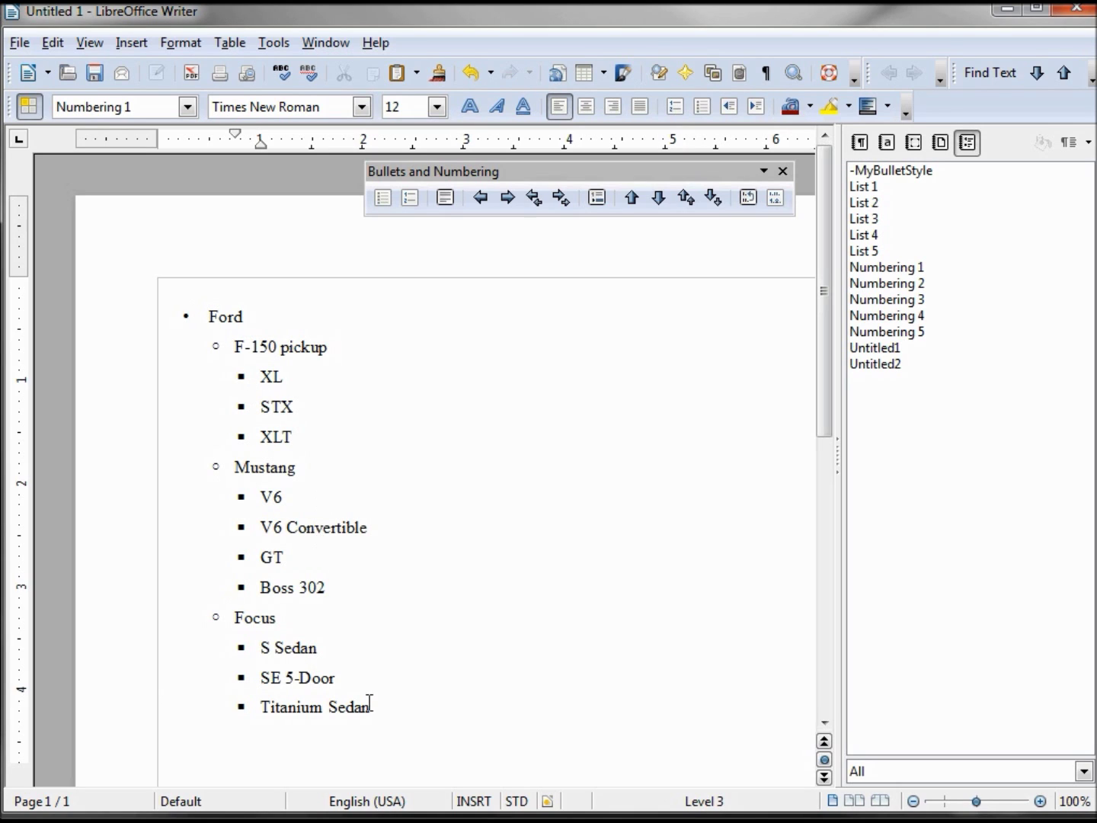
drag(373, 713, 142, 303)
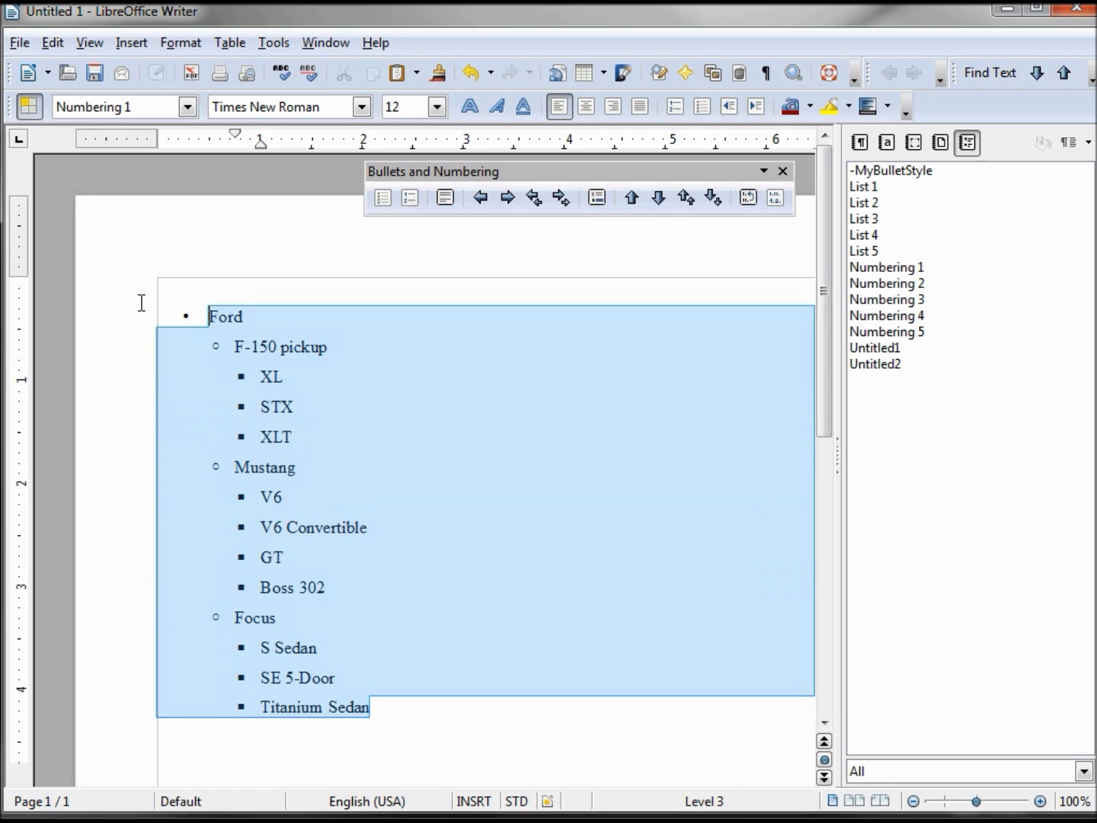
double_click(916, 172)
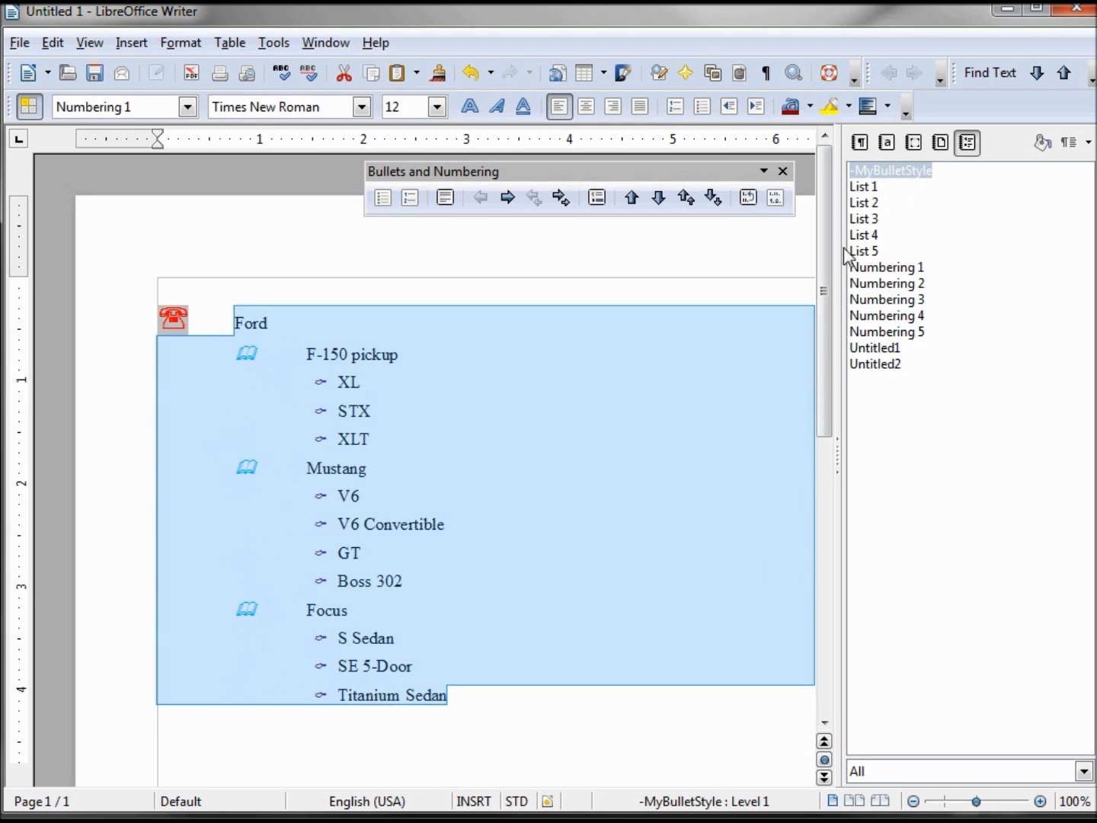
click(501, 517)
click(179, 309)
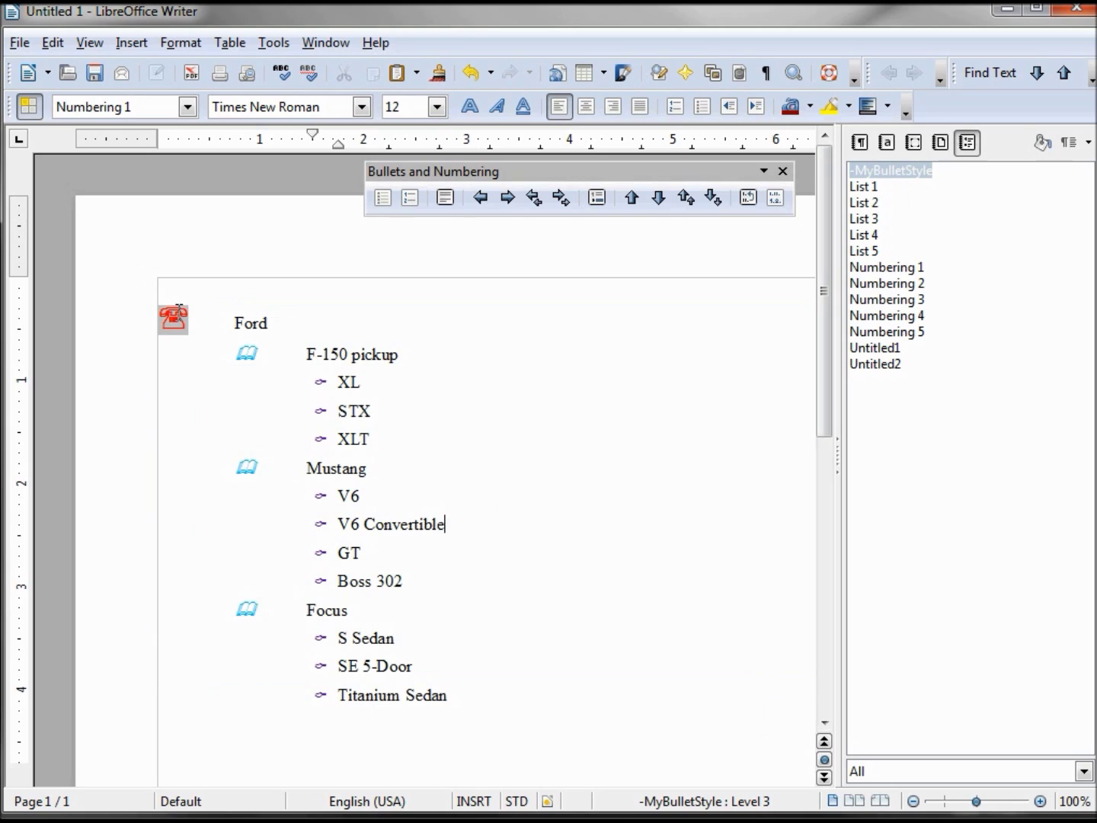